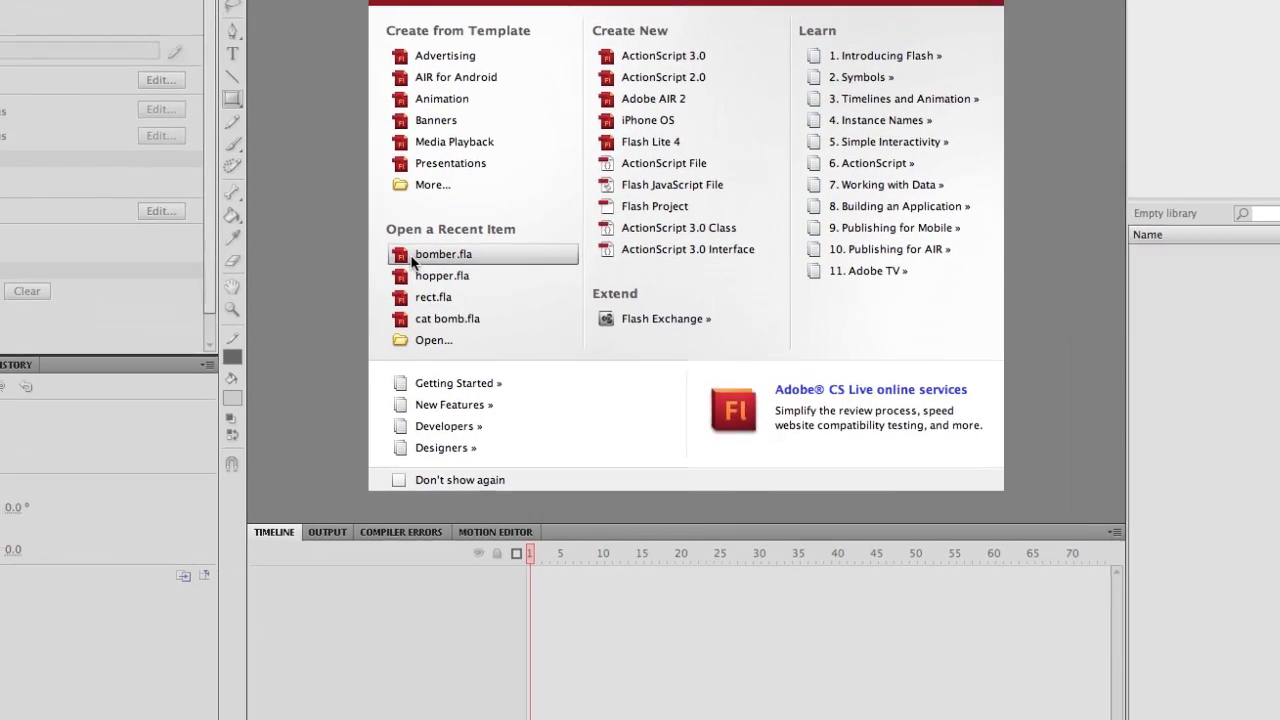
Open bomber.fla from recent items, test-play it with Cmd+Enter, then close the bomber.swf preview.
left_click(427, 245)
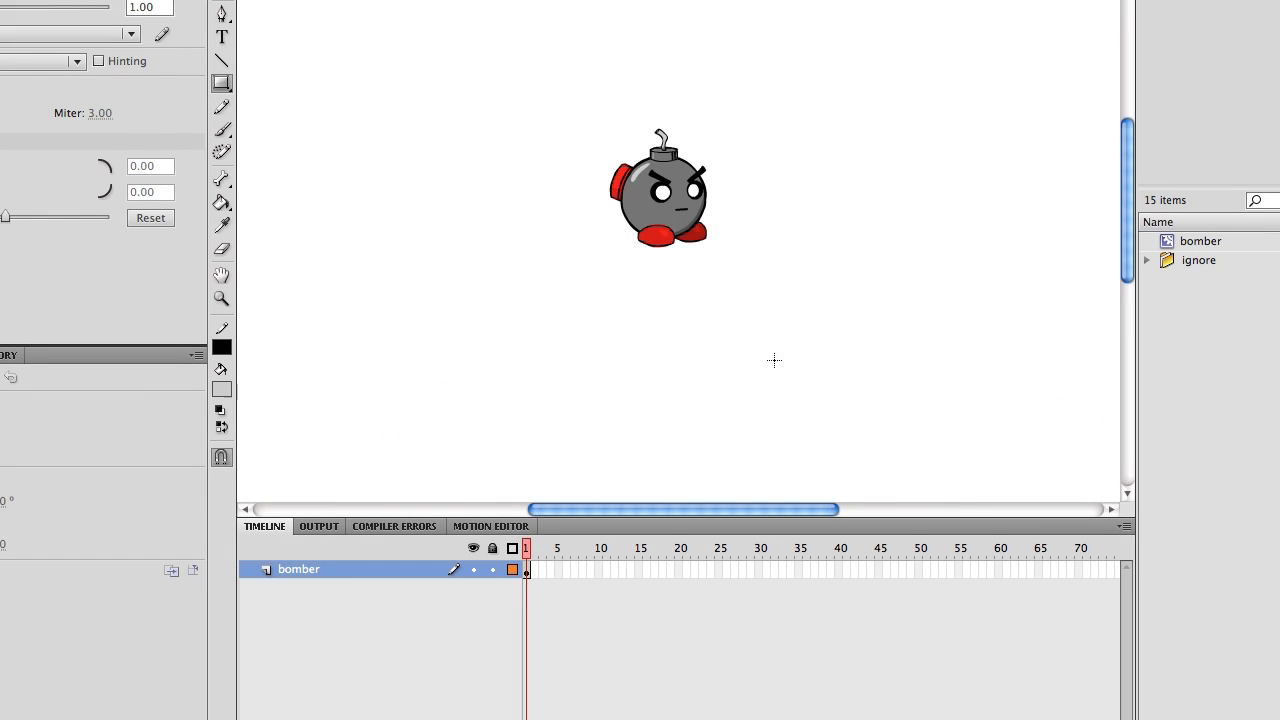
key("super+Return")
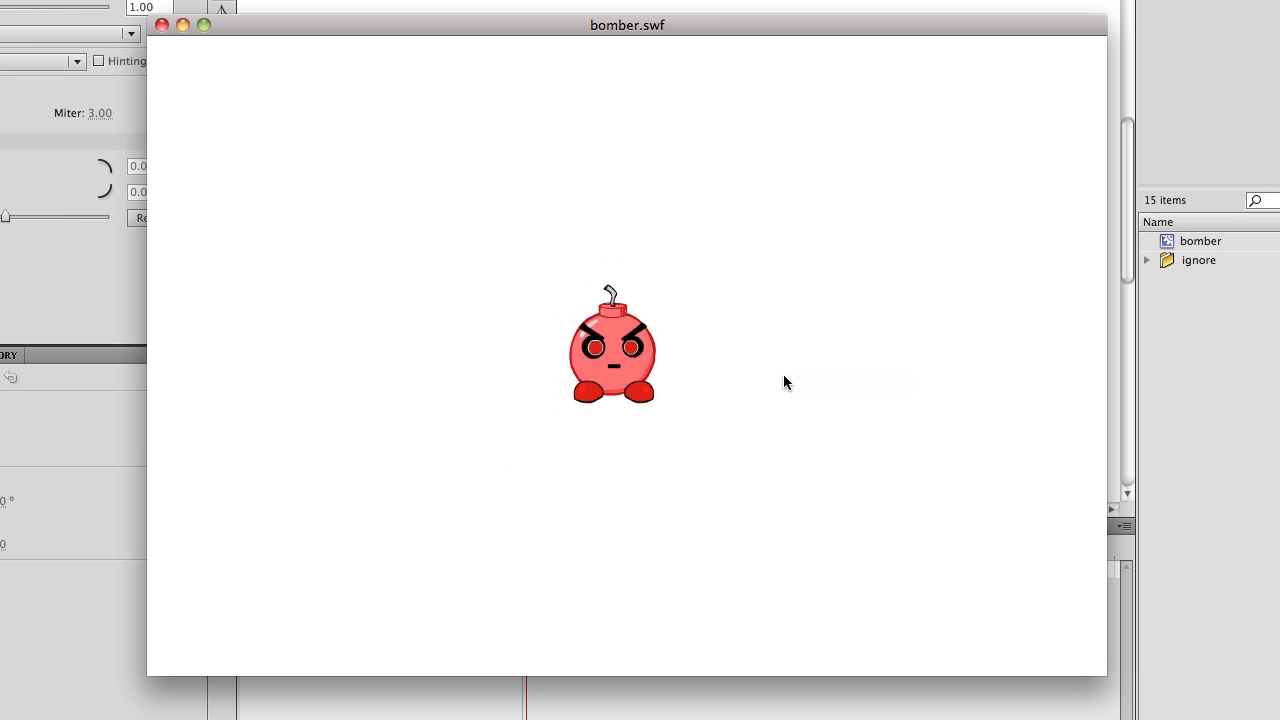
left_click(162, 25)
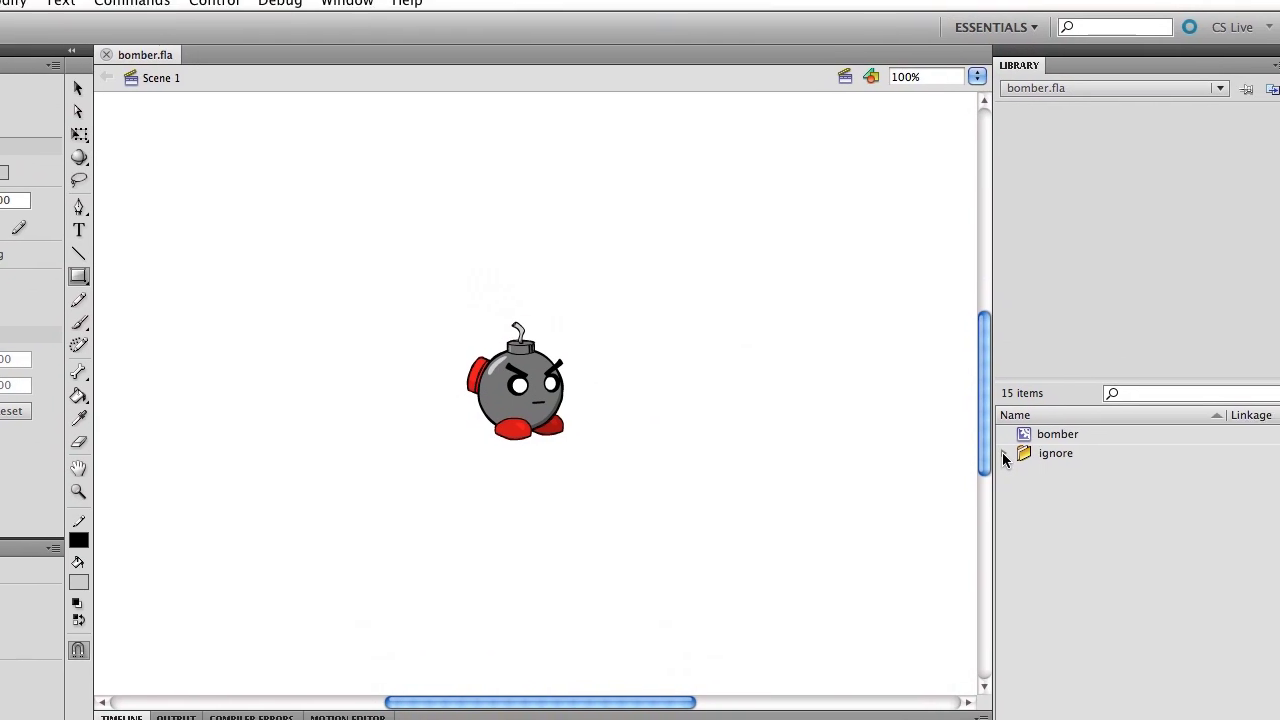
Edit the bomber symbol and preview the ignore folder's part symbols, from body down to ring.
double_click(1020, 450)
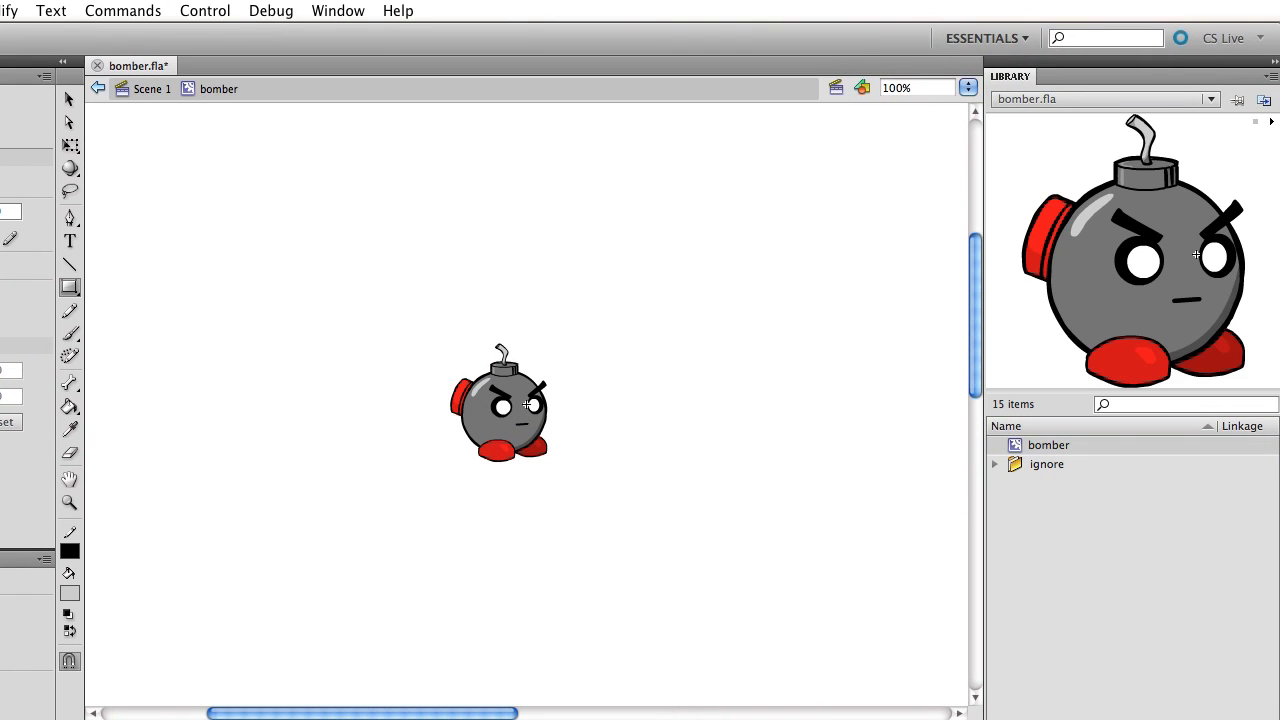
left_click(992, 463)
left_click(1066, 487)
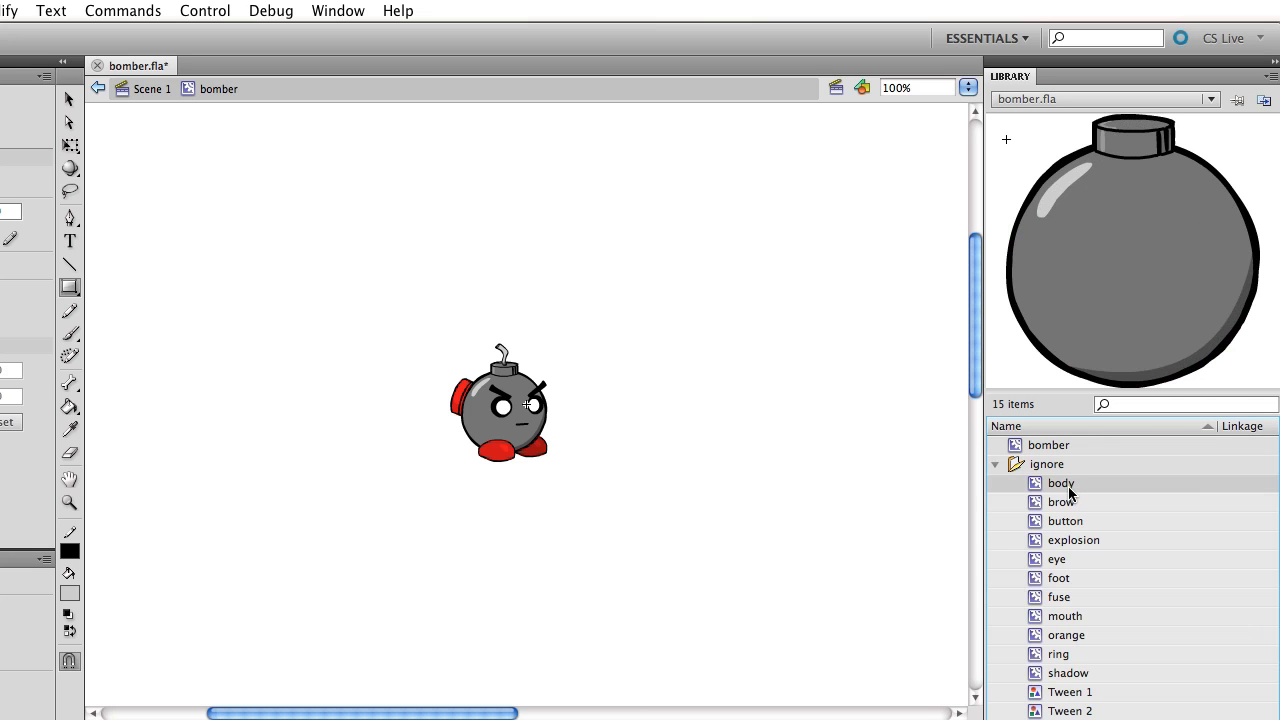
key("Down")
key("Down")
key("Down")
key("Down")
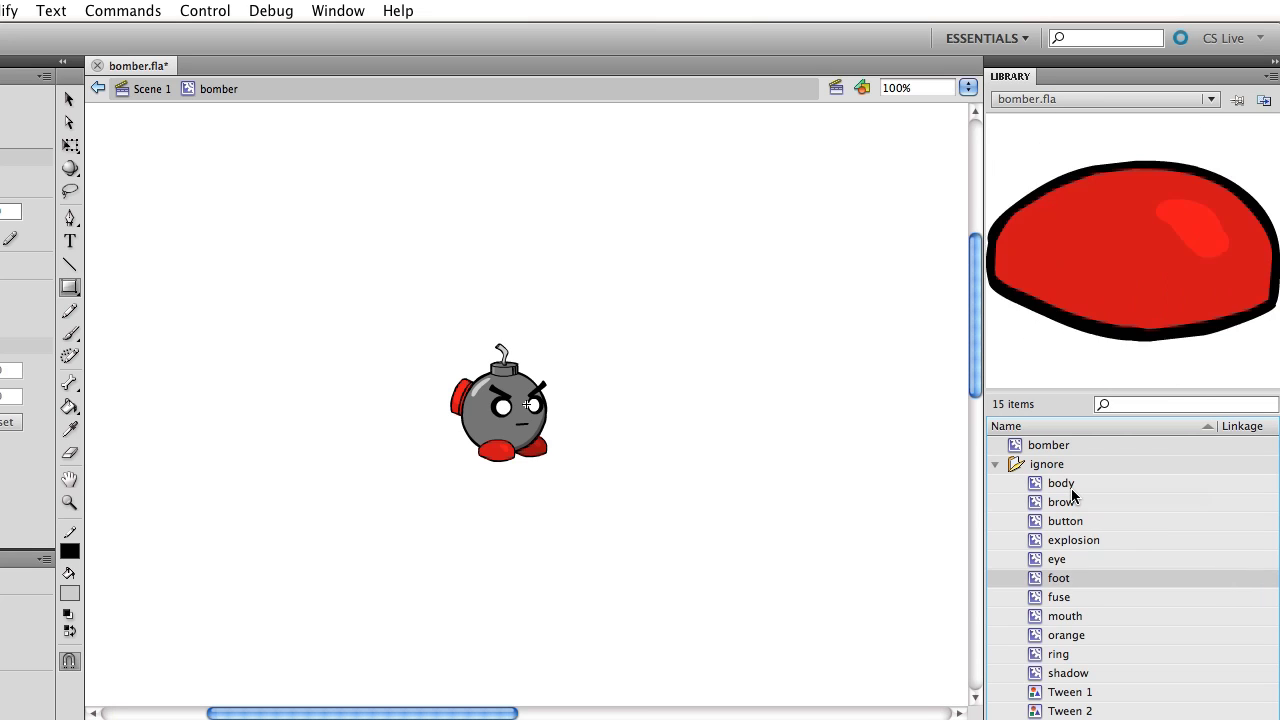
key("Down")
key("Down")
key("Down")
key("Down")
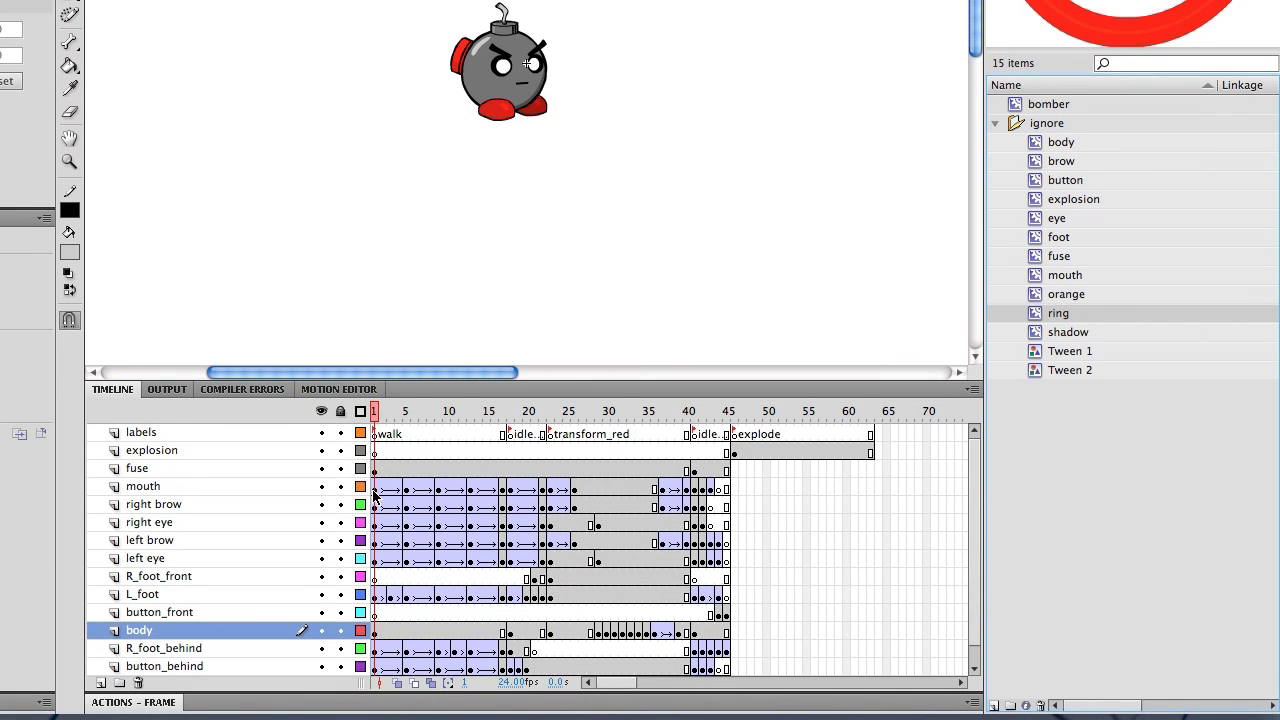
left_click(373, 490)
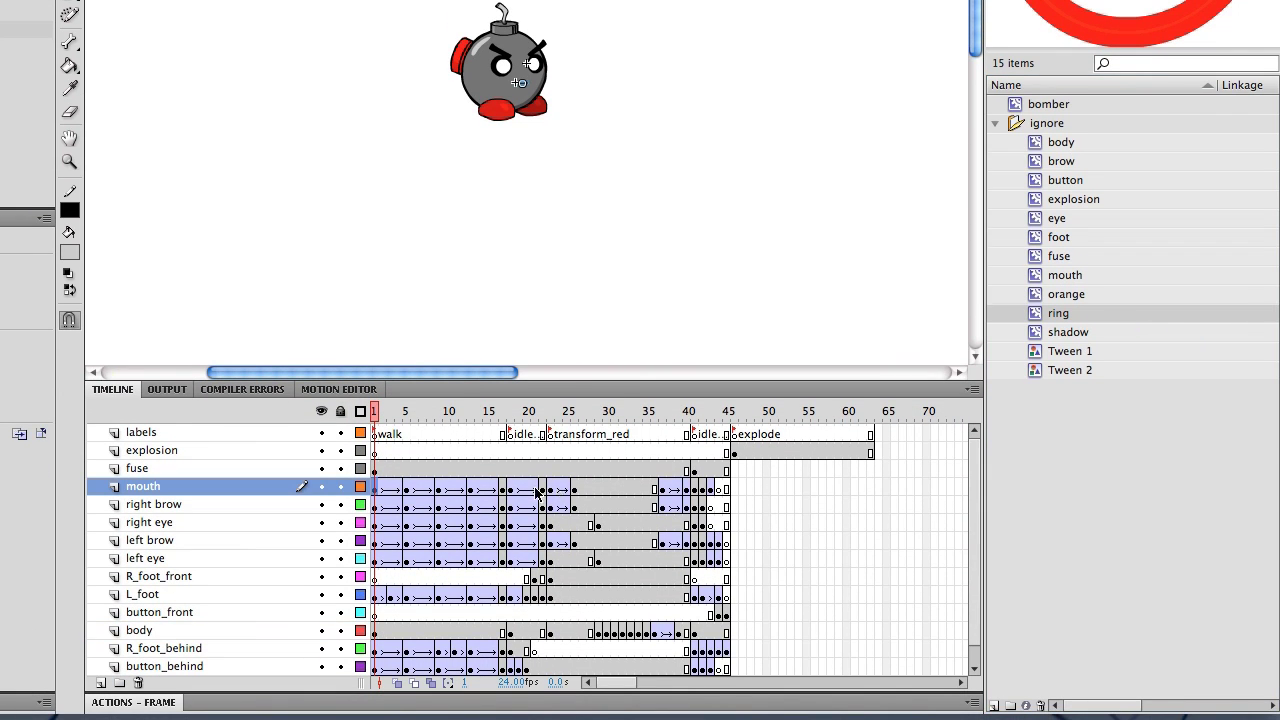
left_click(574, 490)
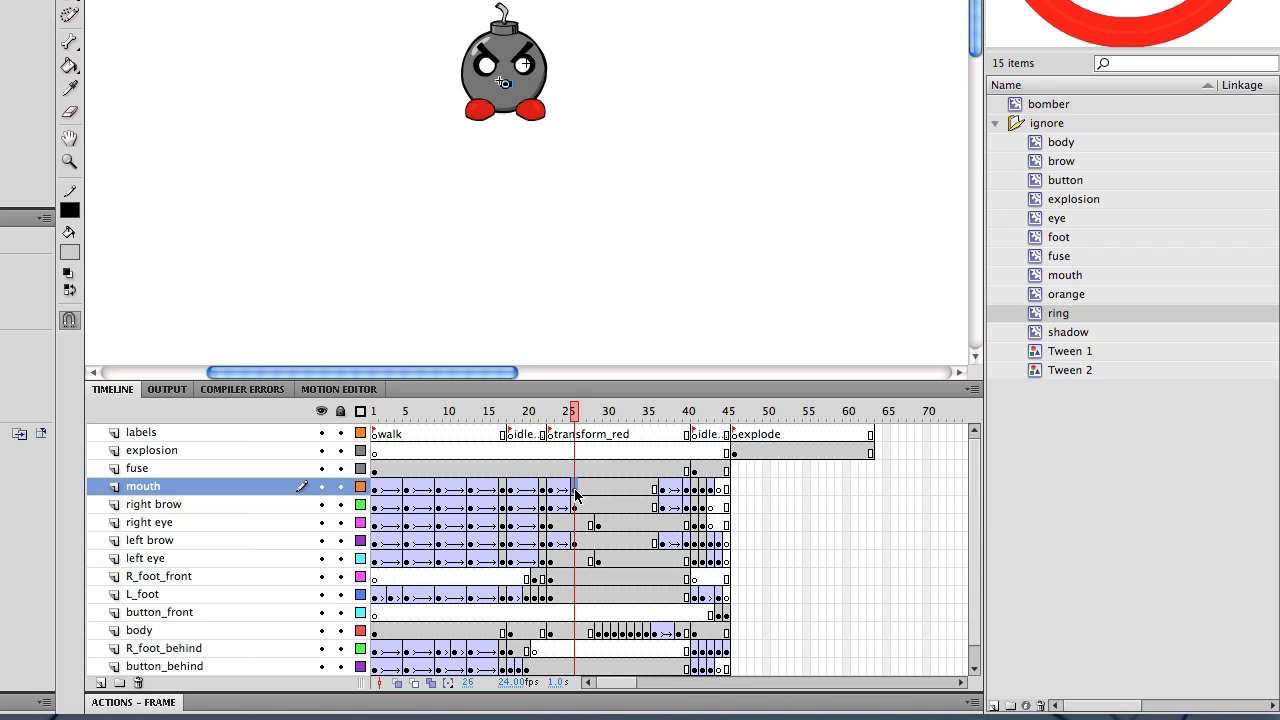
left_click(243, 432)
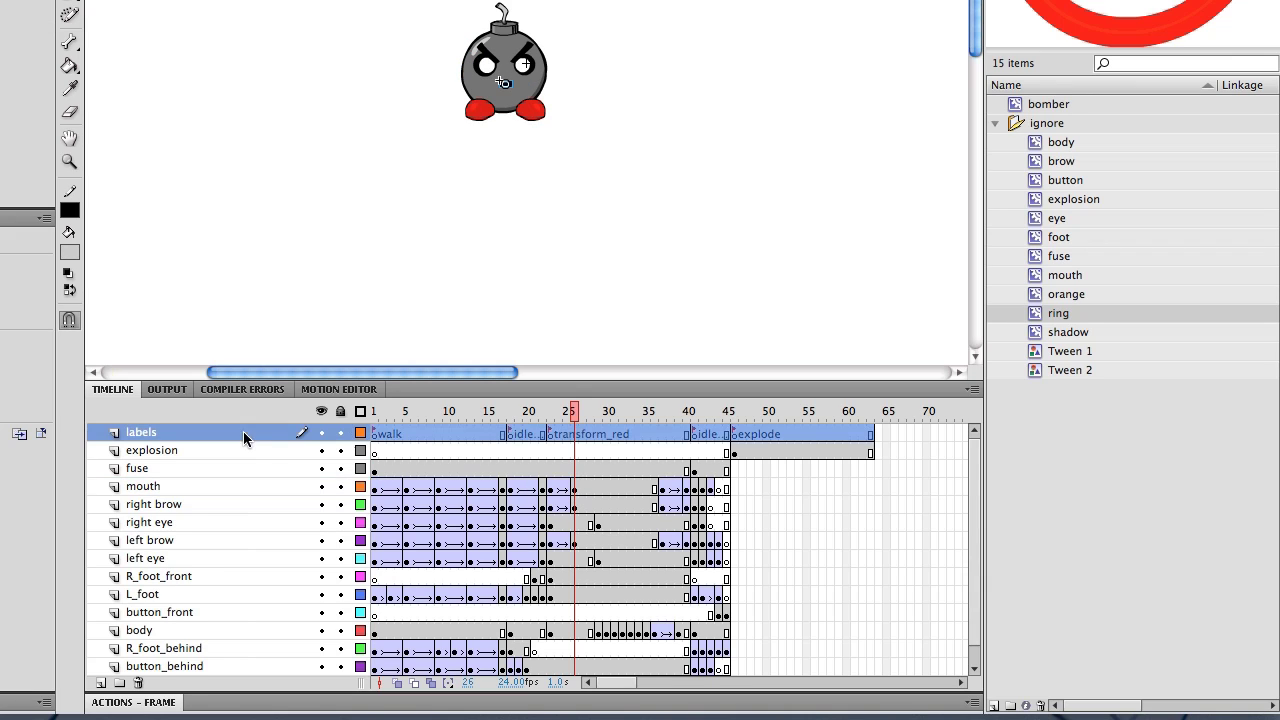
left_click(391, 411)
mouse_move(391, 414)
left_mouse_down()
mouse_move(829, 411)
mouse_move(374, 411)
left_mouse_up()
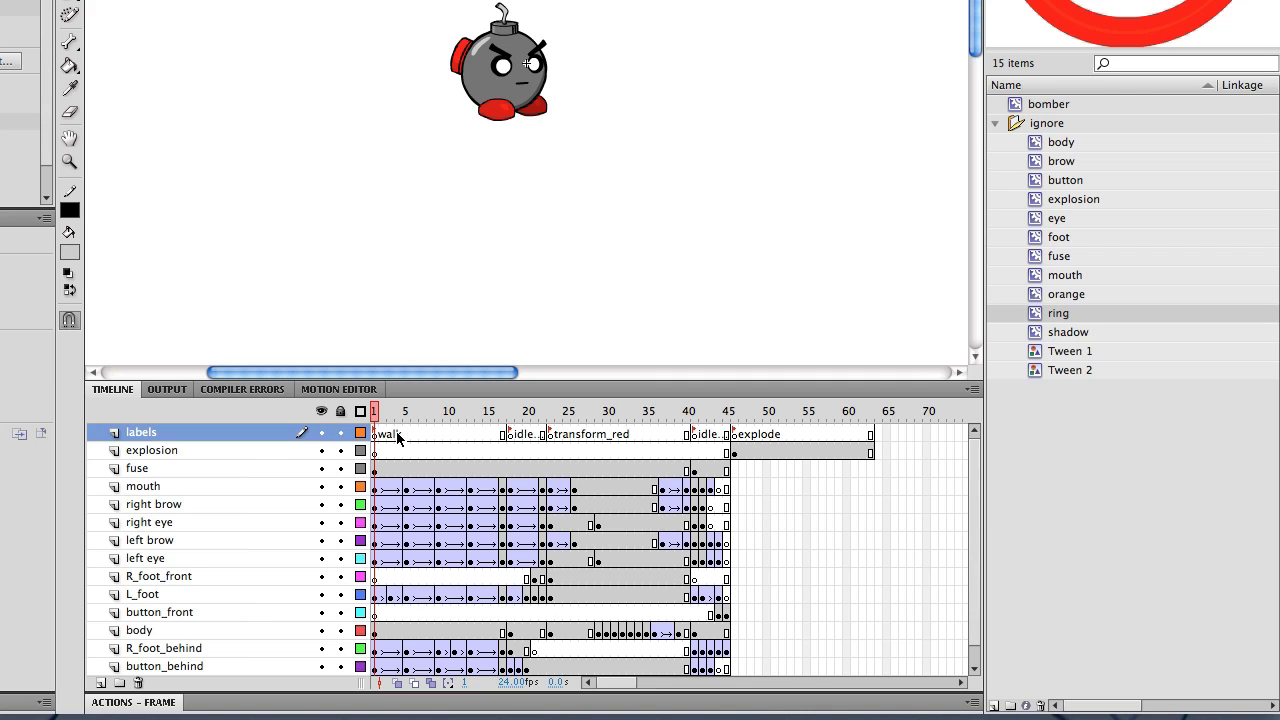
key("Return")
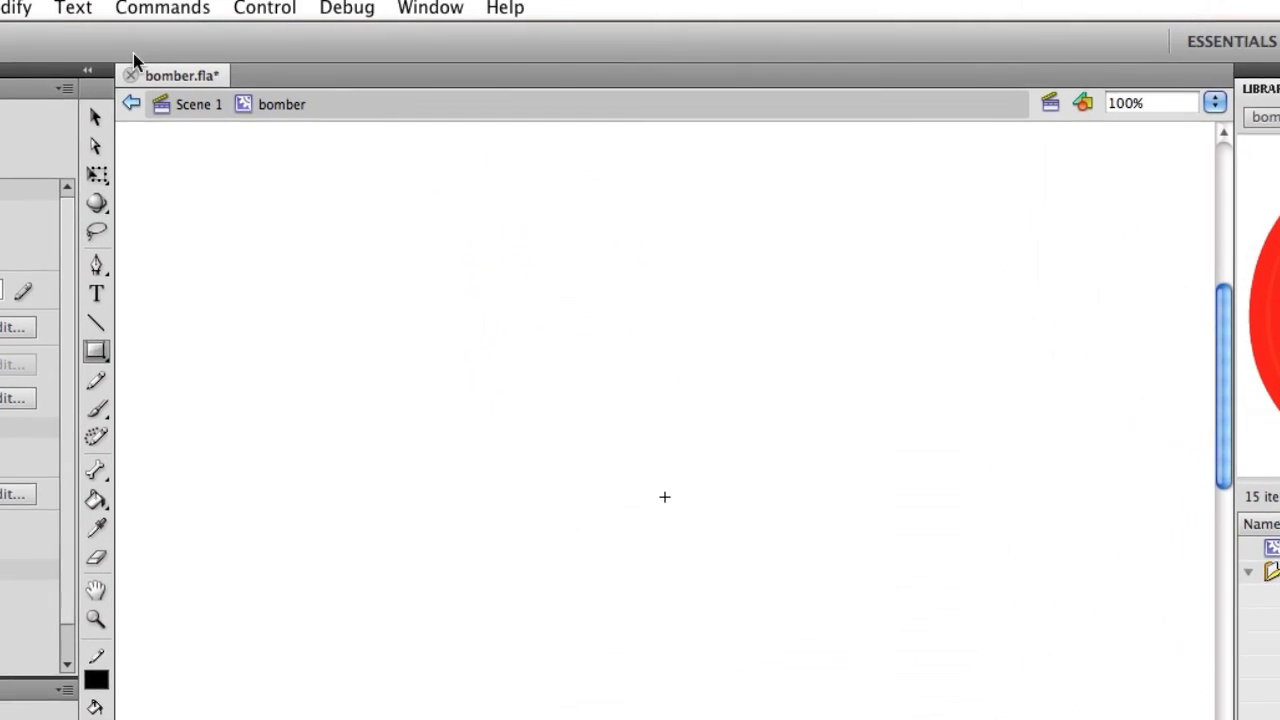
Run Commands > Splits by Frame Name, then select bomber walk under splits > bomber and show the Timeline.
left_click(160, 9)
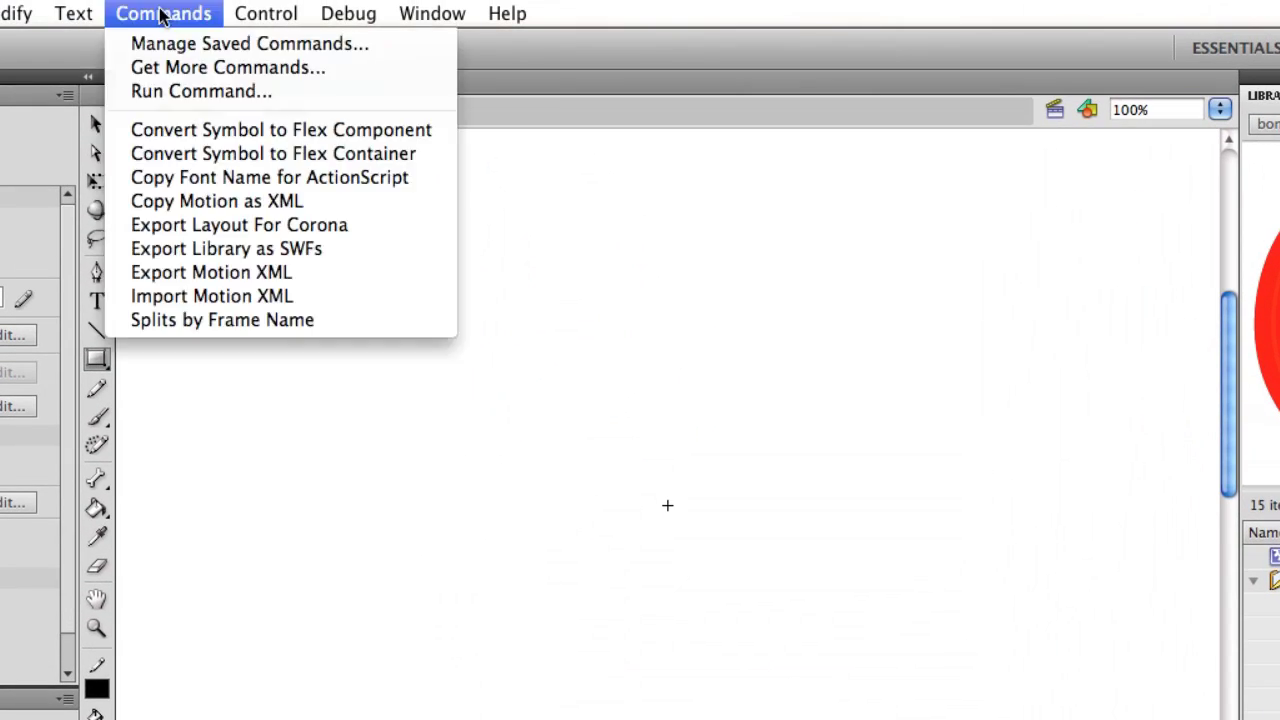
left_click(204, 326)
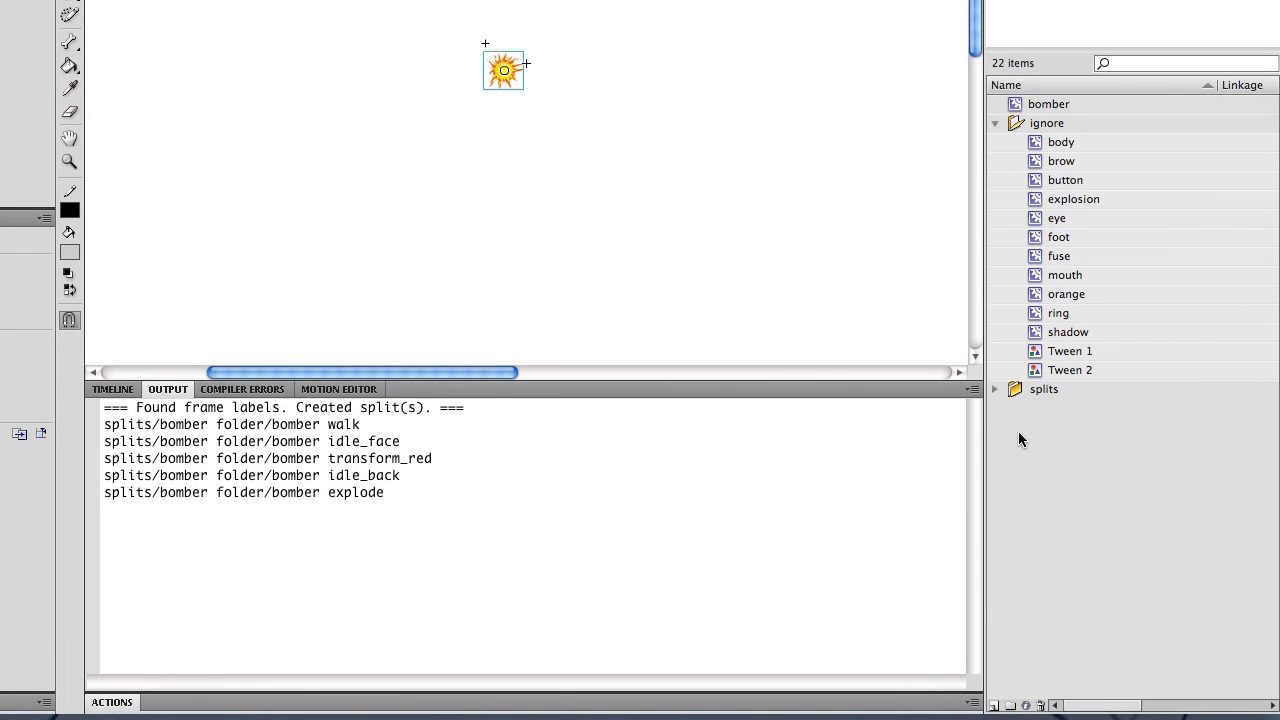
left_click(995, 389)
left_click(1015, 408)
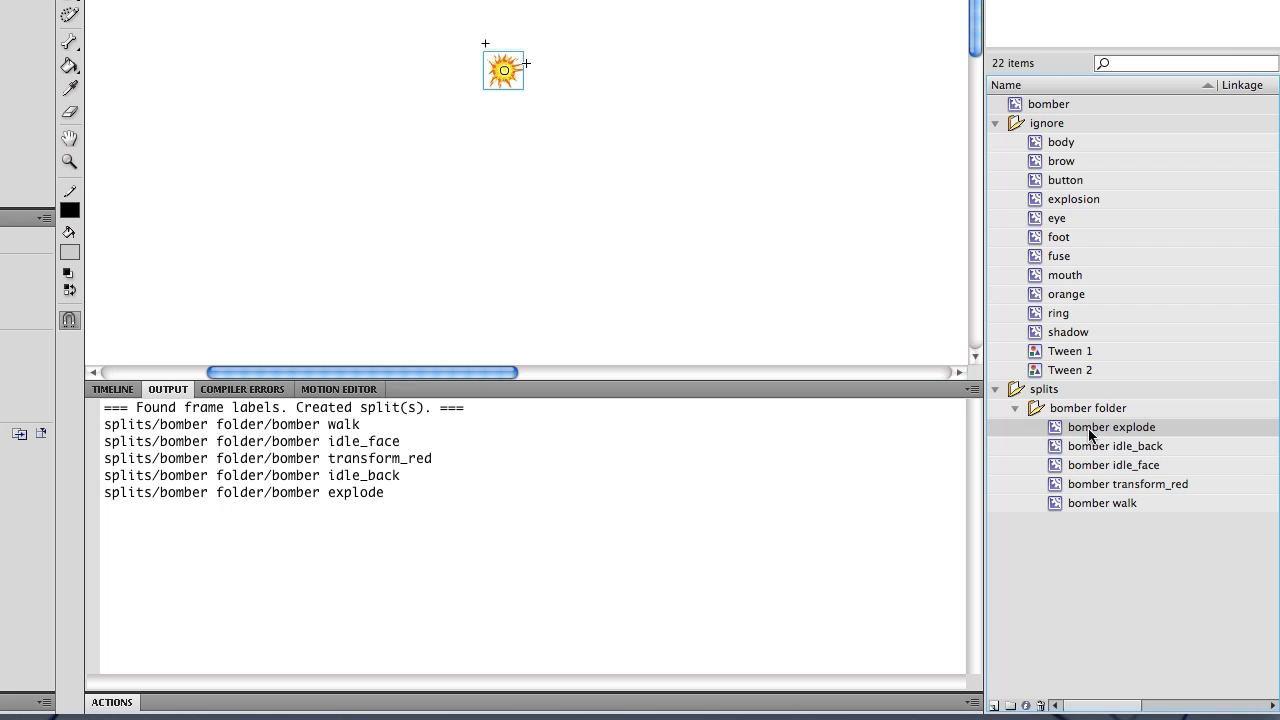
left_click(1059, 498)
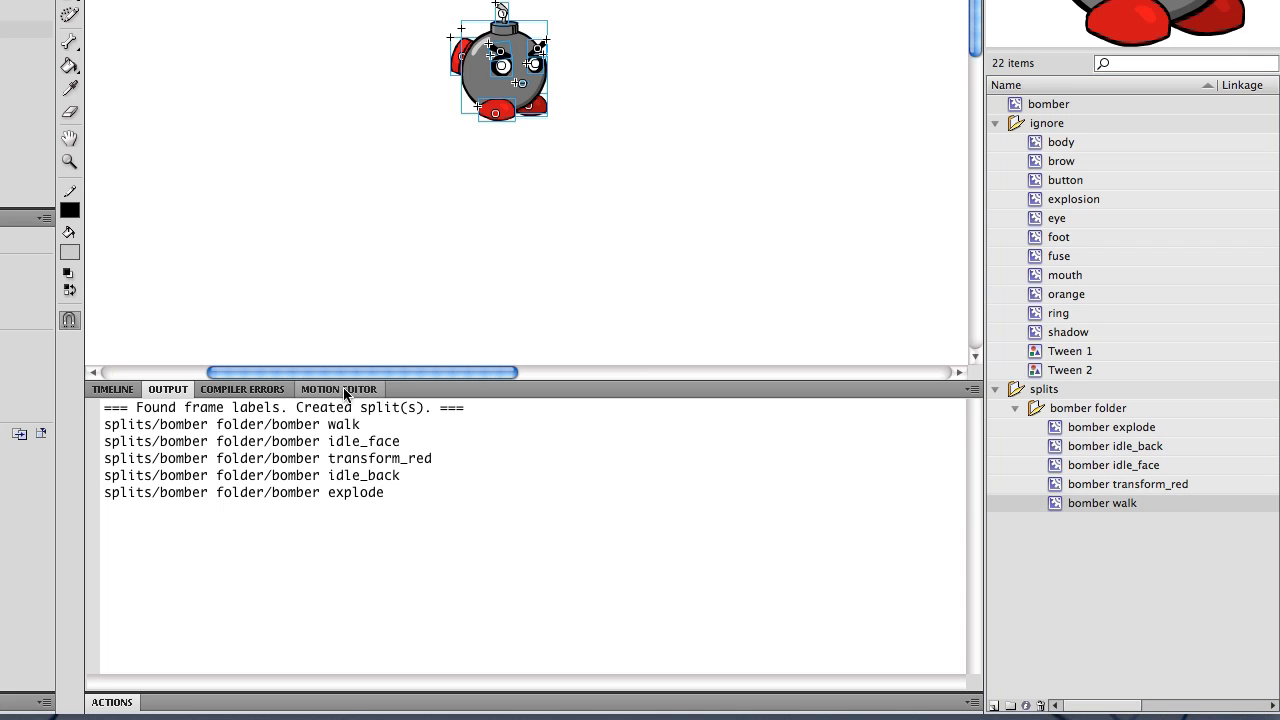
left_click(112, 389)
Scrub the bomber walk clip to frame 17, then open bomber idle_face at frame 5.
left_click(391, 413)
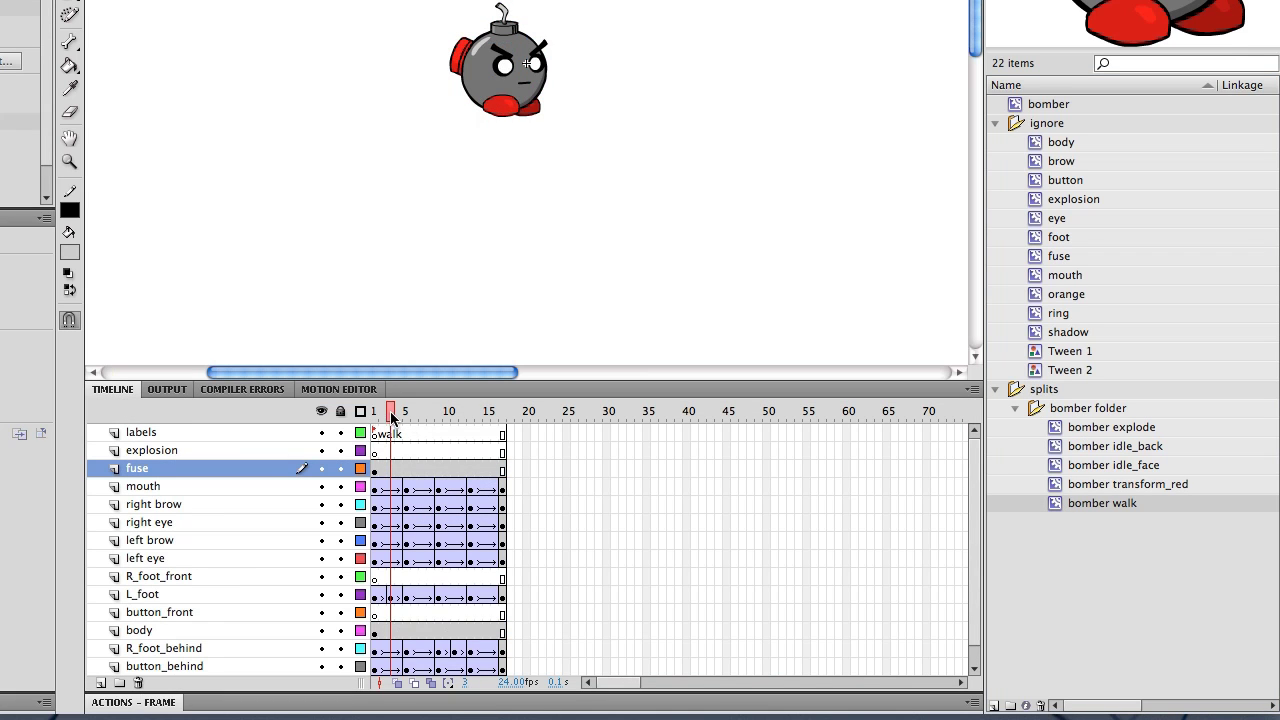
mouse_move(391, 417)
left_mouse_down()
mouse_move(452, 407)
mouse_move(605, 419)
left_mouse_up()
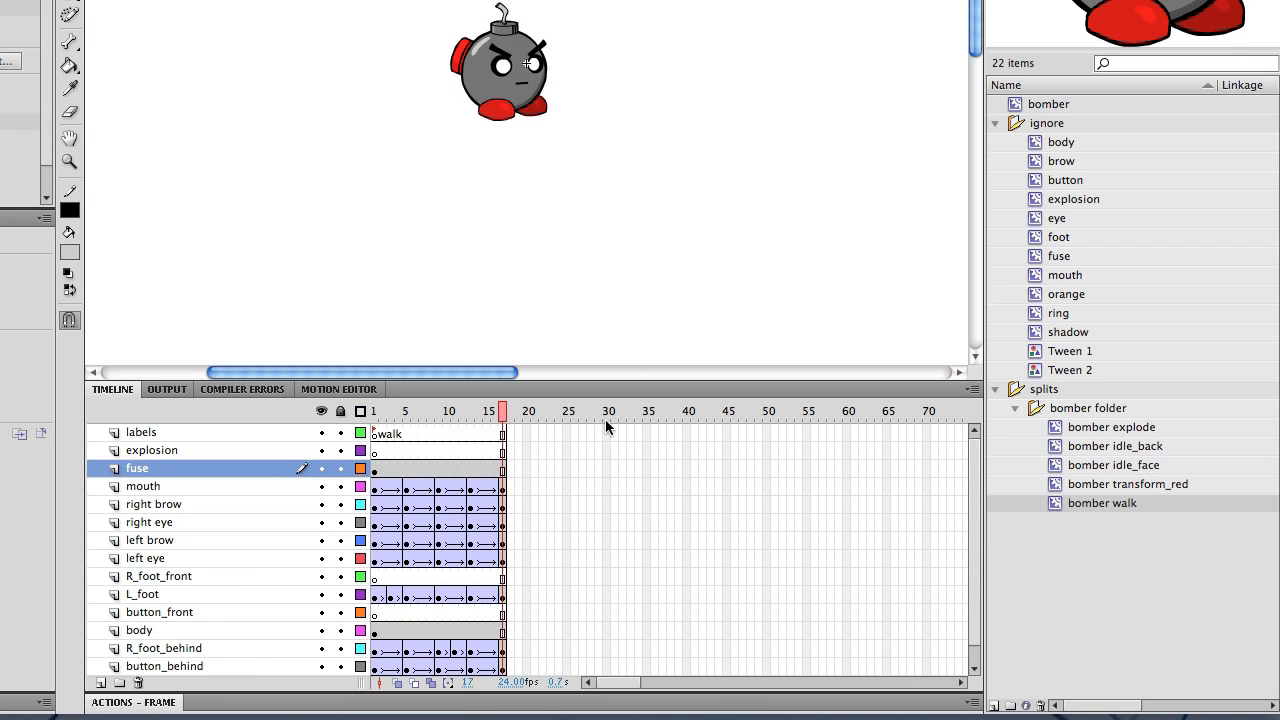
left_click(1062, 486)
double_click(1055, 467)
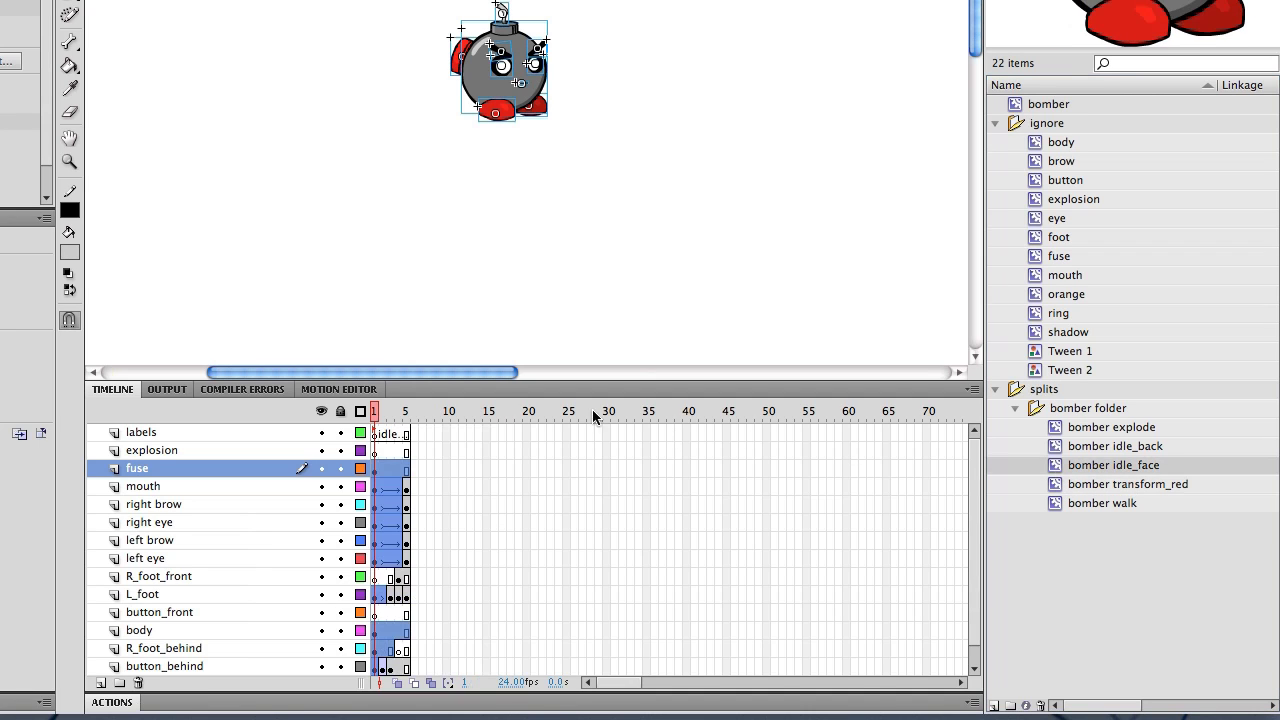
left_click(397, 413)
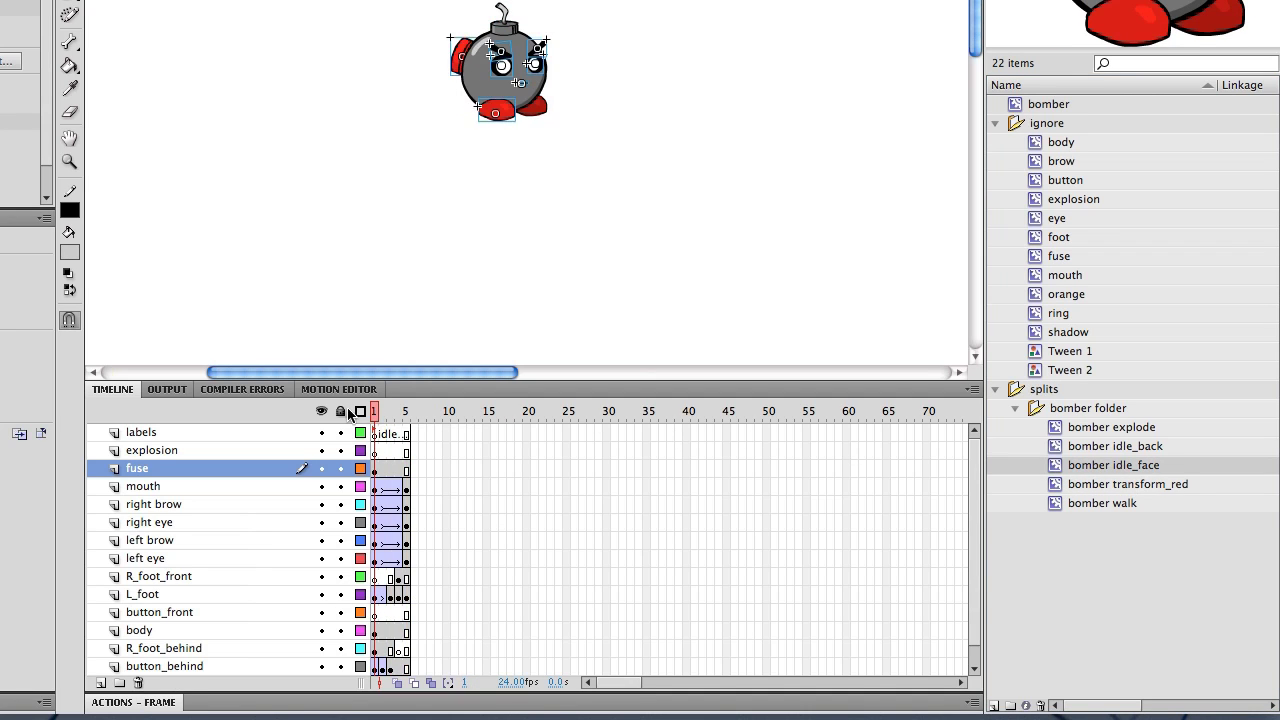
left_click(405, 411)
left_click(1095, 593)
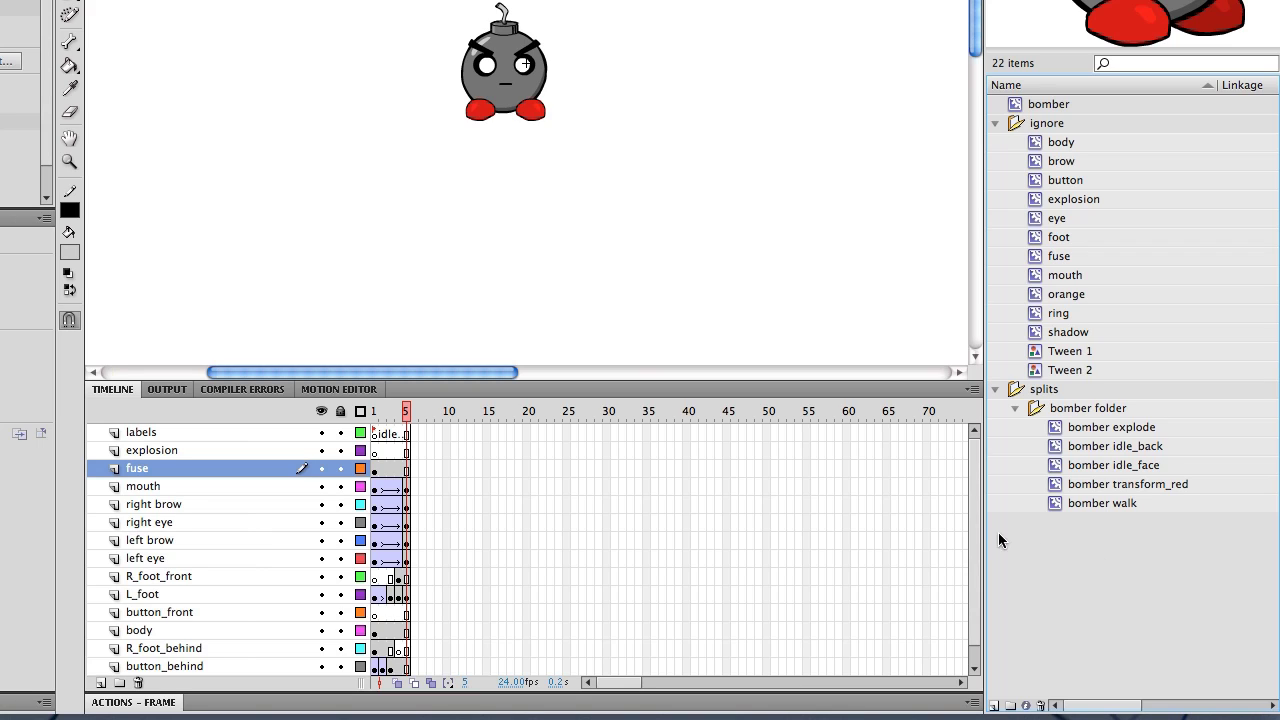
Select the bomber walk clip, then preview the body and bomber symbols in the Library.
left_click(1059, 503)
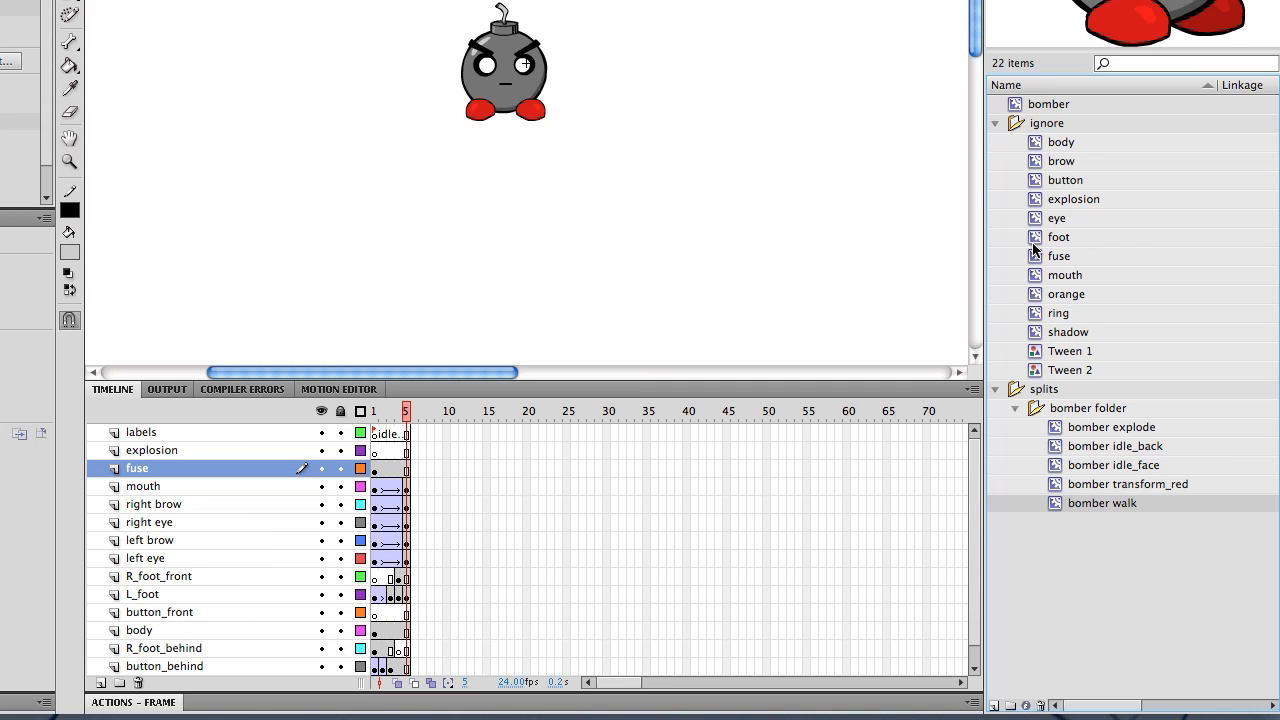
left_click(1062, 143)
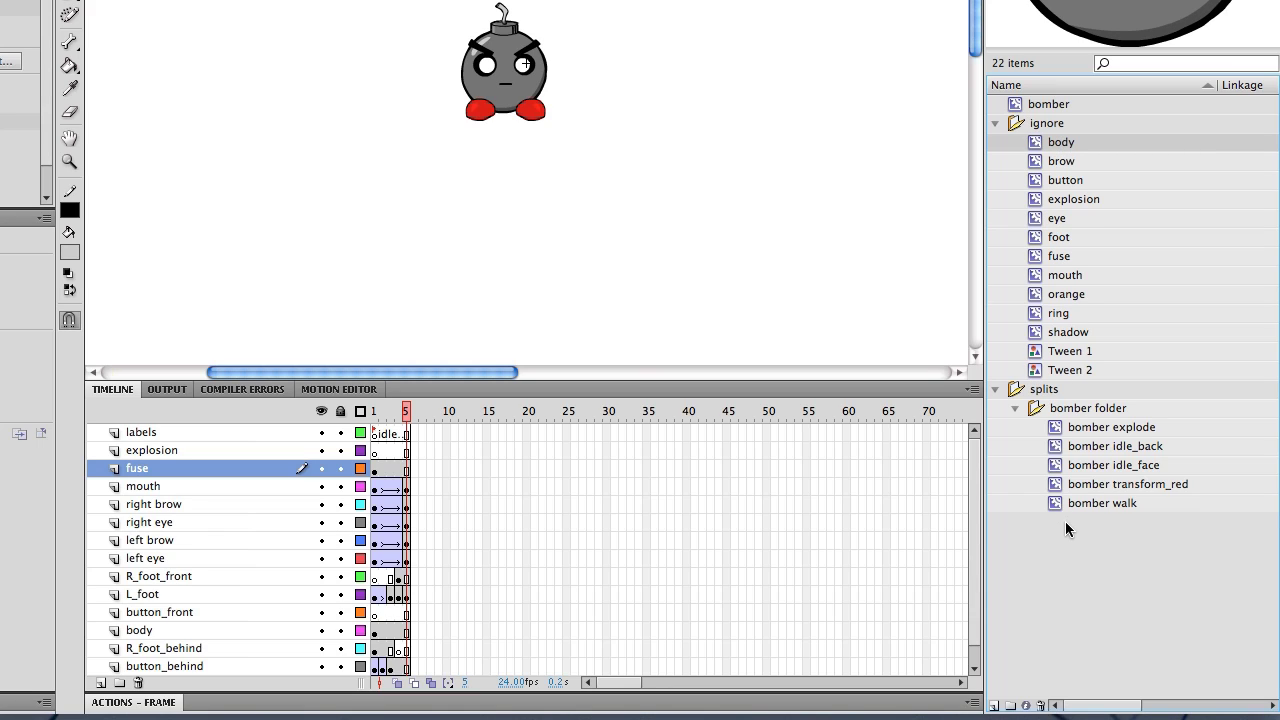
left_click(1032, 108)
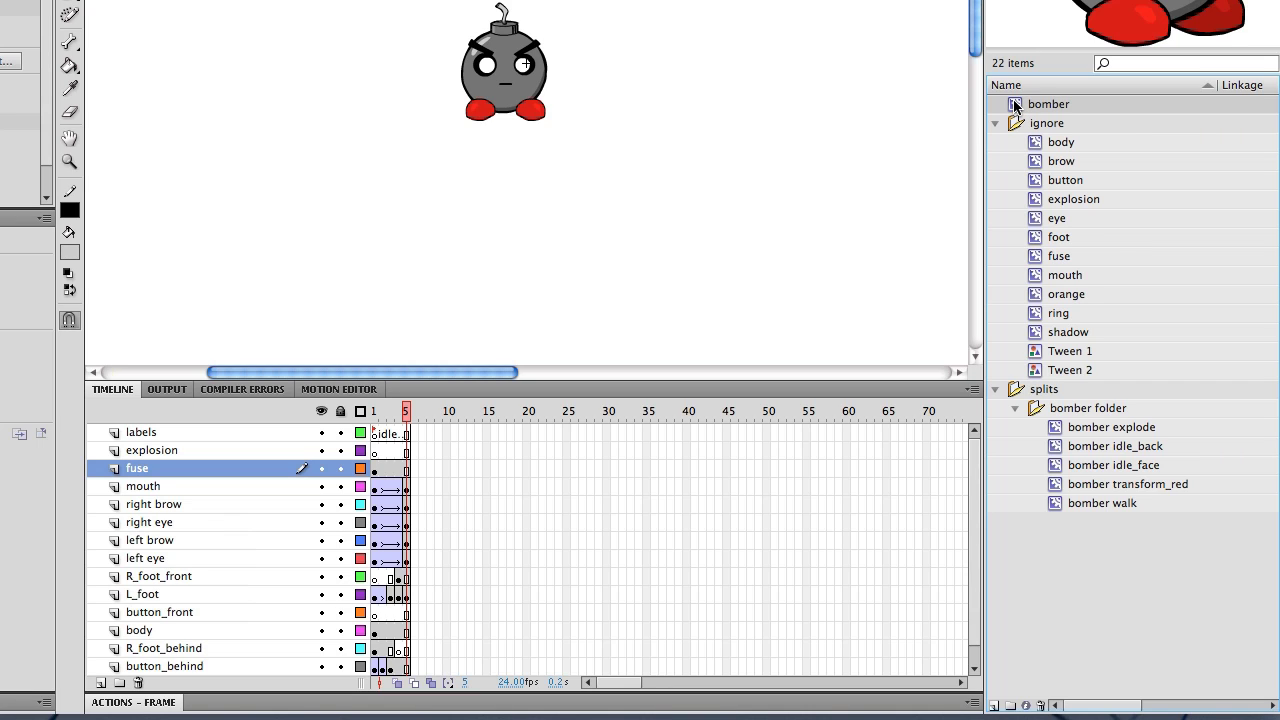
Move the bomber symbol into the ignore folder, open it and scrub its timeline to frame 1.
left_click_drag(1015, 104, 1016, 123)
double_click(1044, 142)
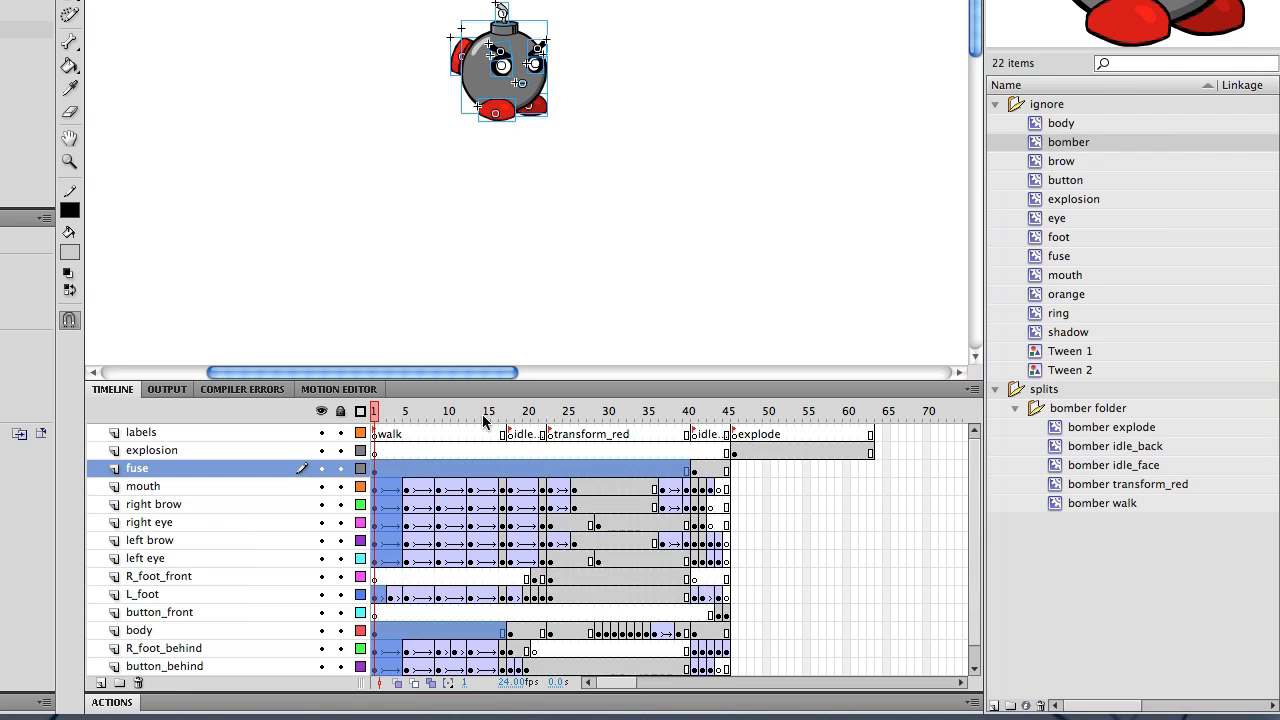
left_click(510, 411)
left_click_drag(577, 413, 374, 413)
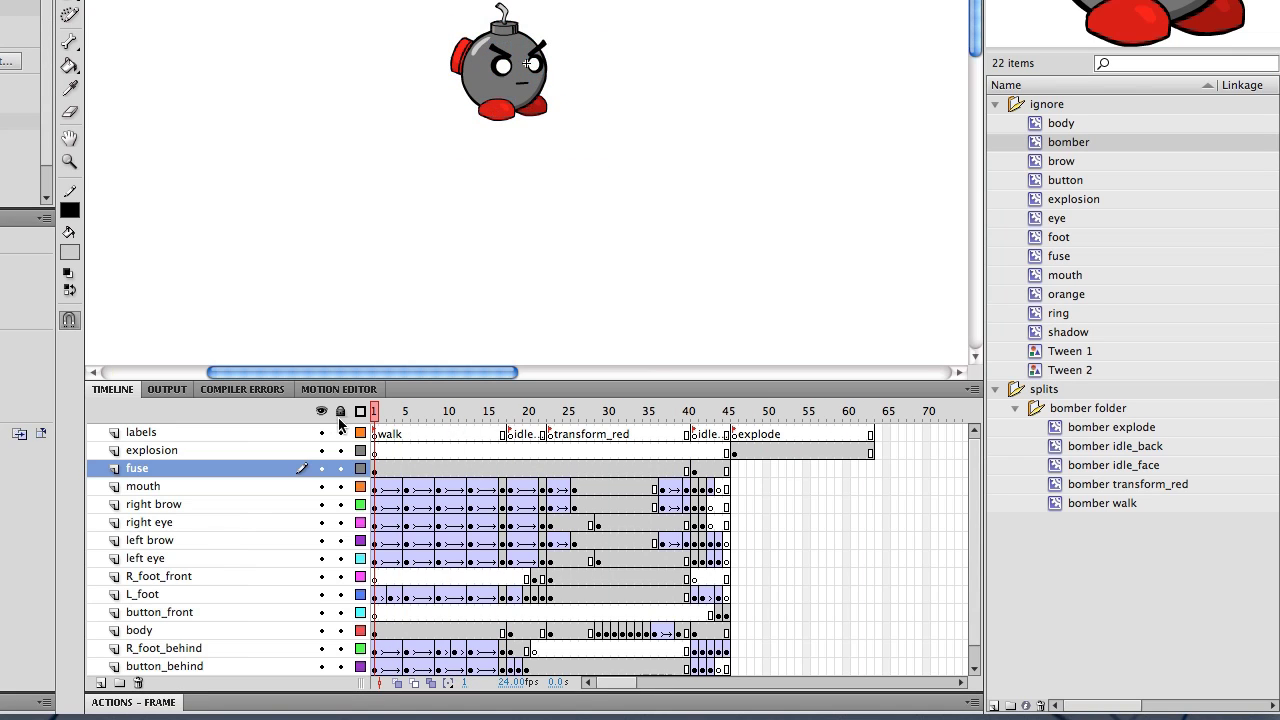
Preview the split clips, including bomber transform_red and bomber walk.
left_click(1081, 429)
left_click(1082, 466)
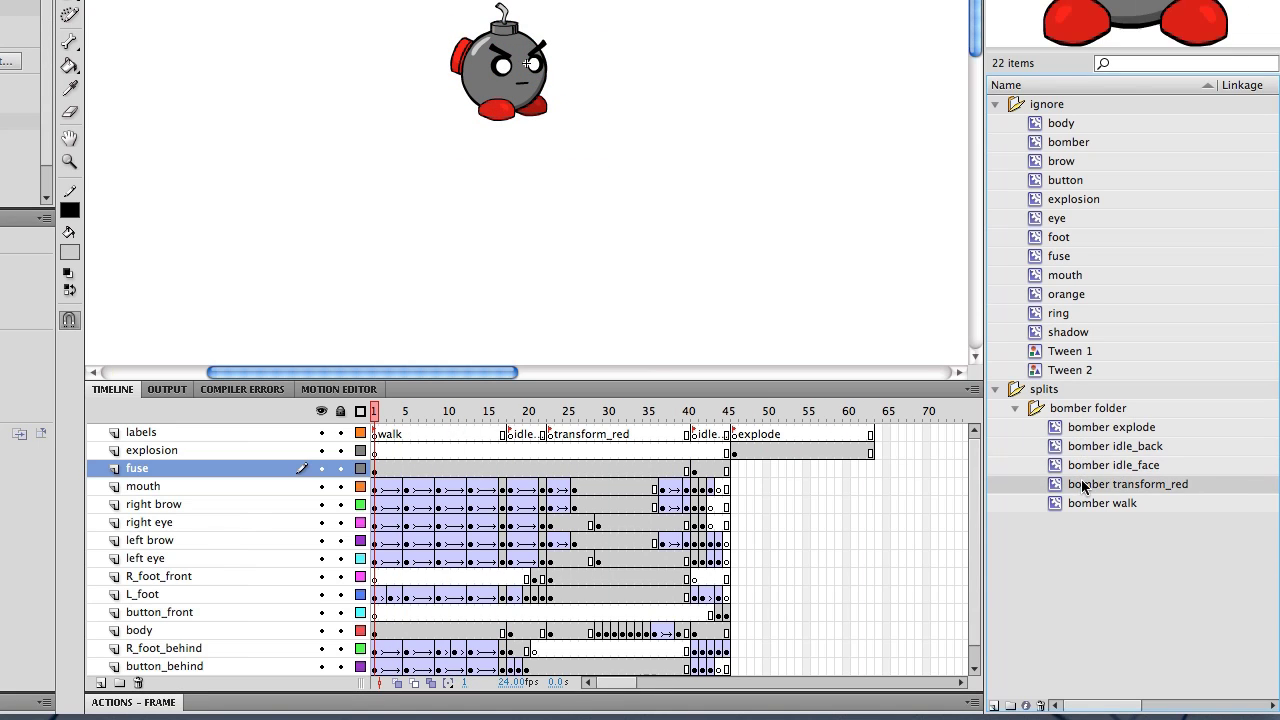
left_click(1081, 499)
Preview the ignore folder's symbols: body, bomber, brow and shadow.
left_click(1037, 106)
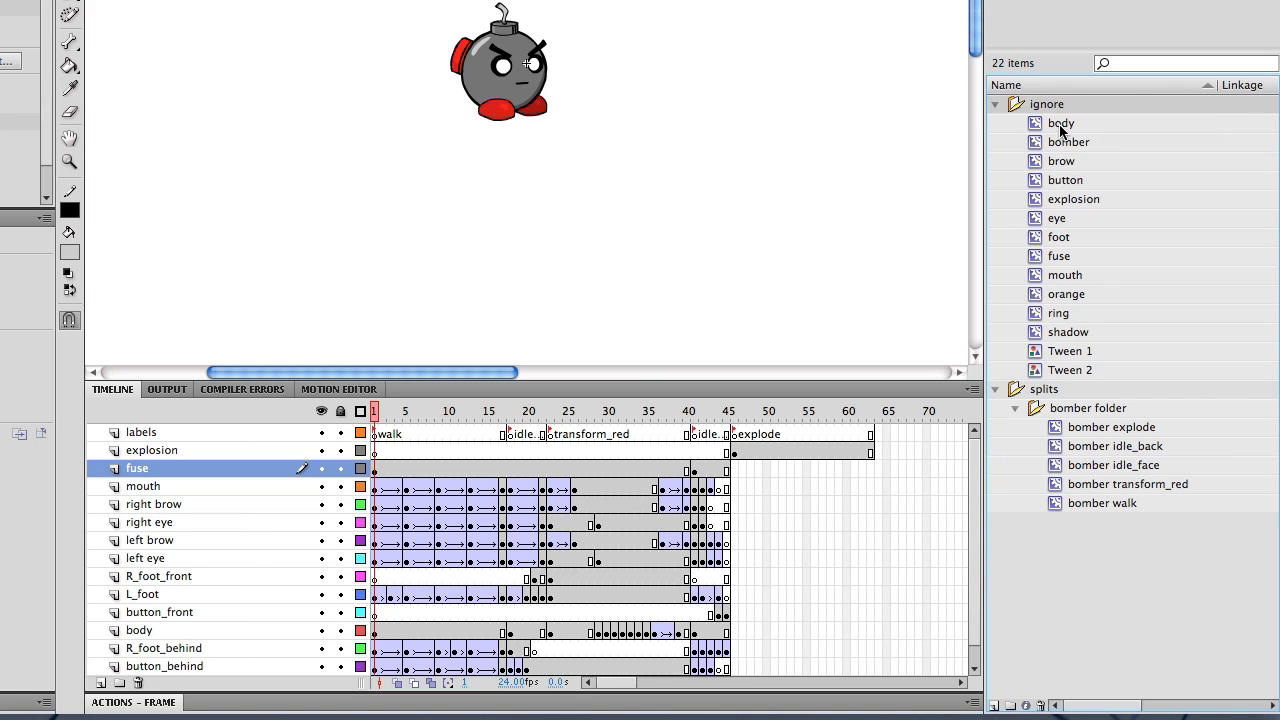
left_click(1061, 126)
left_click(1062, 145)
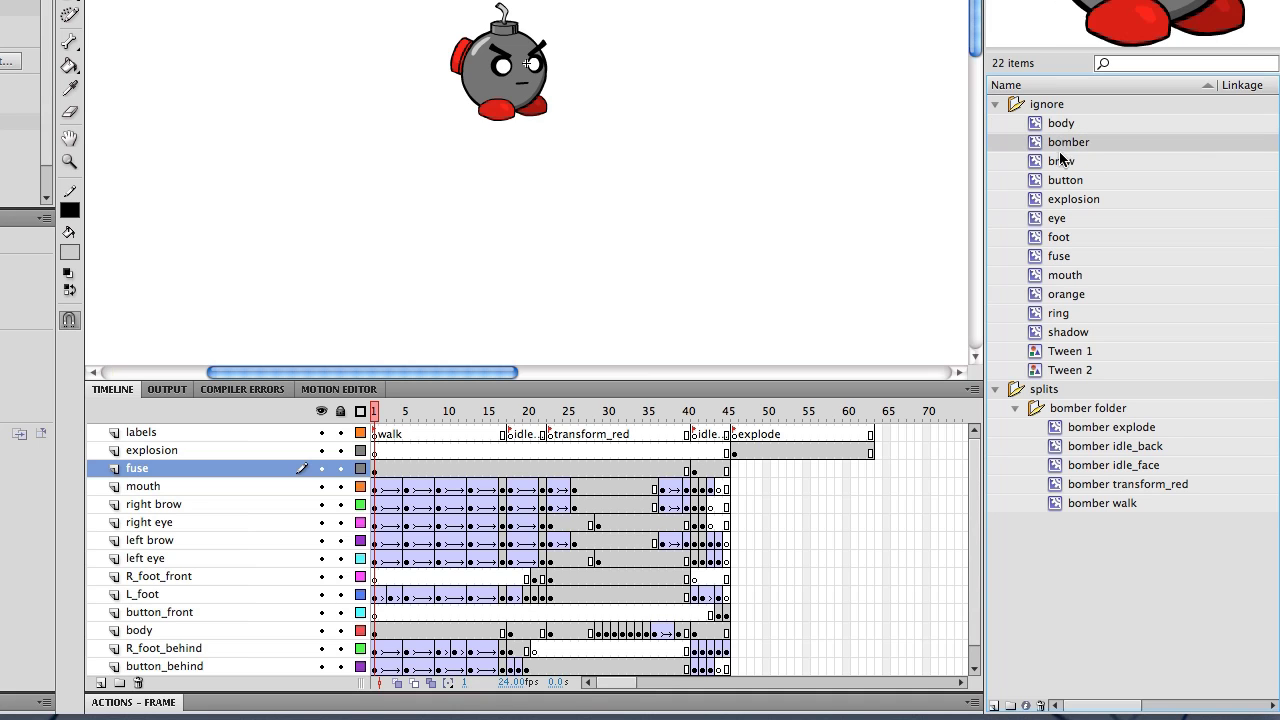
left_click(1060, 163)
left_click(1068, 338)
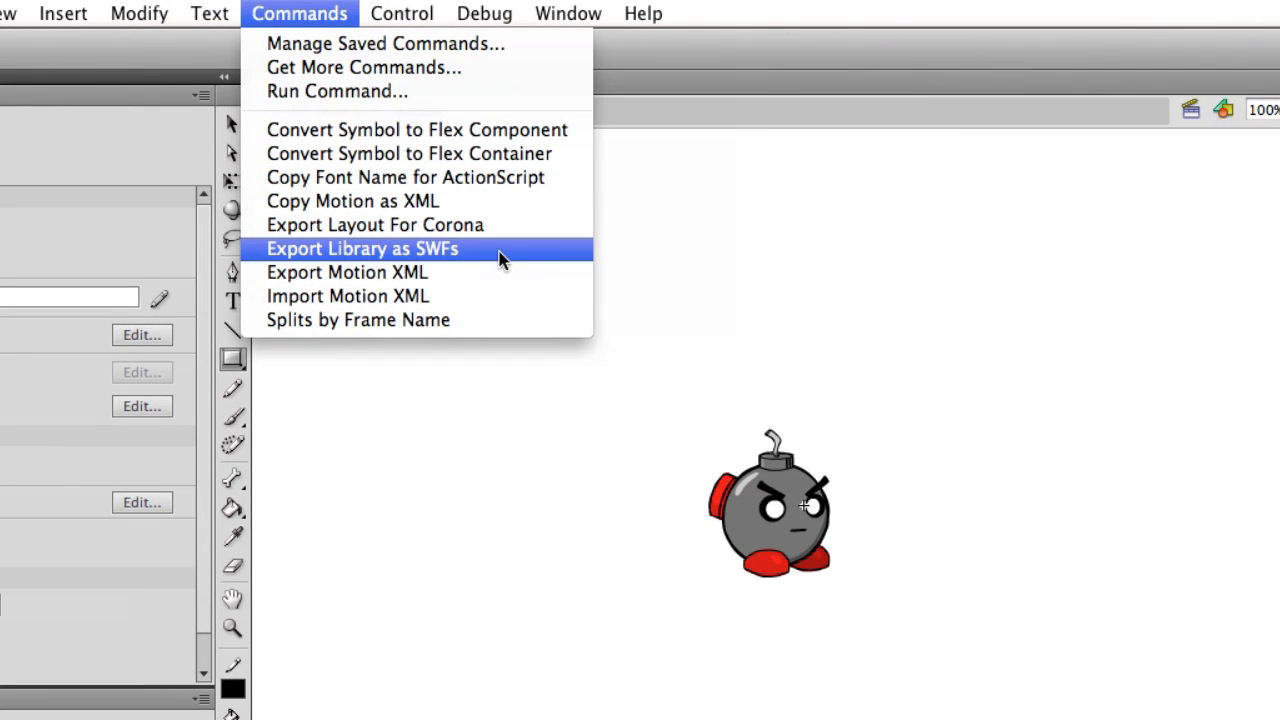
Export the library clips with Export Library as SWFs, choosing the assets folder as destination.
left_click(500, 251)
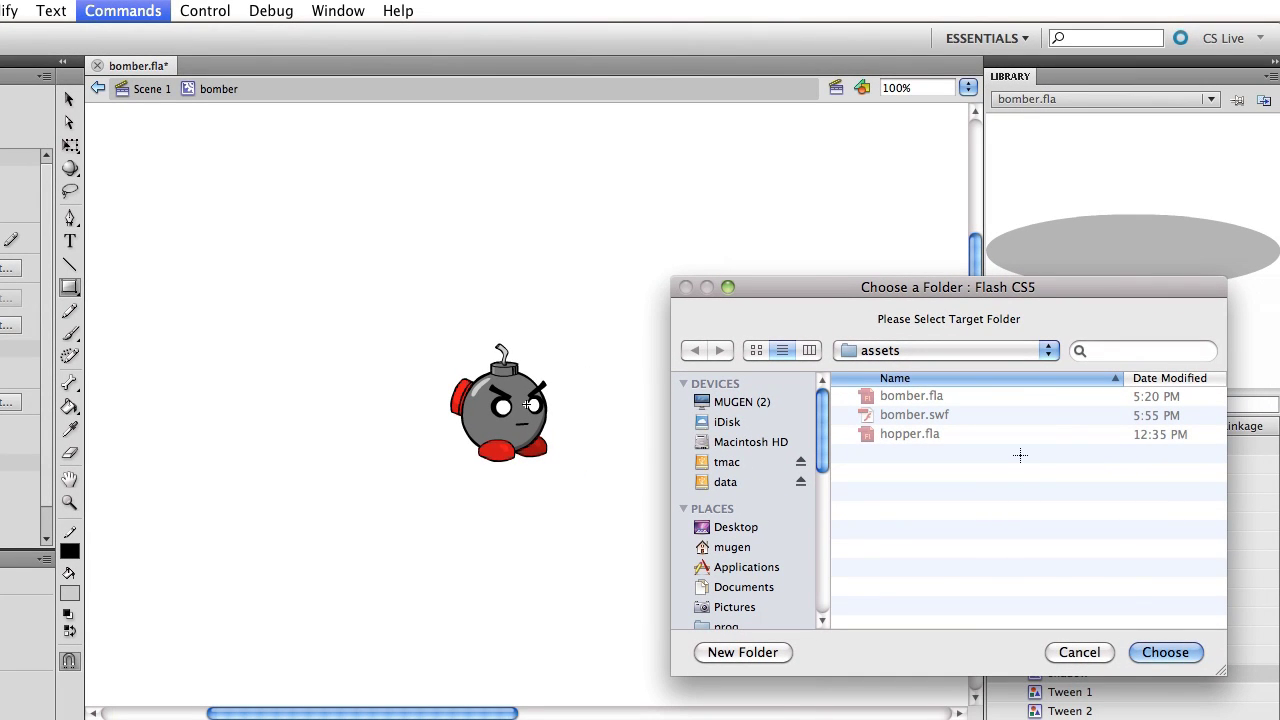
left_click(1156, 648)
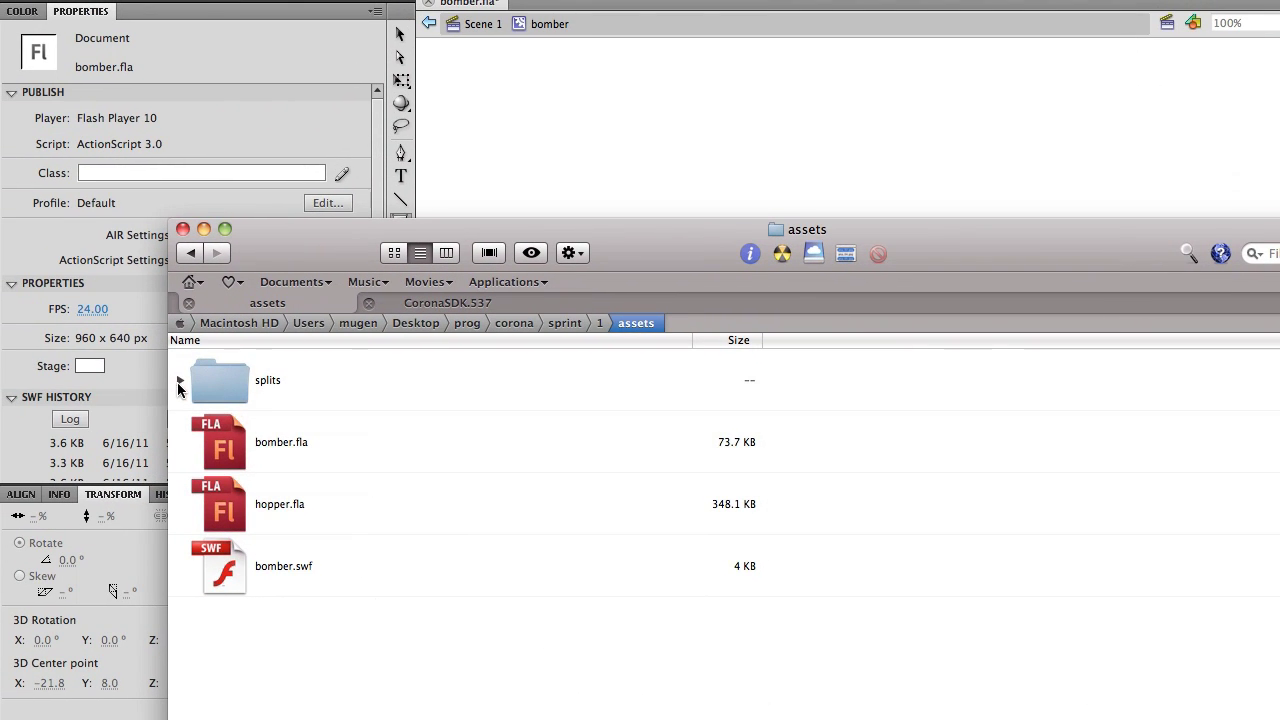
In Finder, check the SWFs in splits > bomber and play bomber transform_red.swf, then return to Flash.
left_click(180, 381)
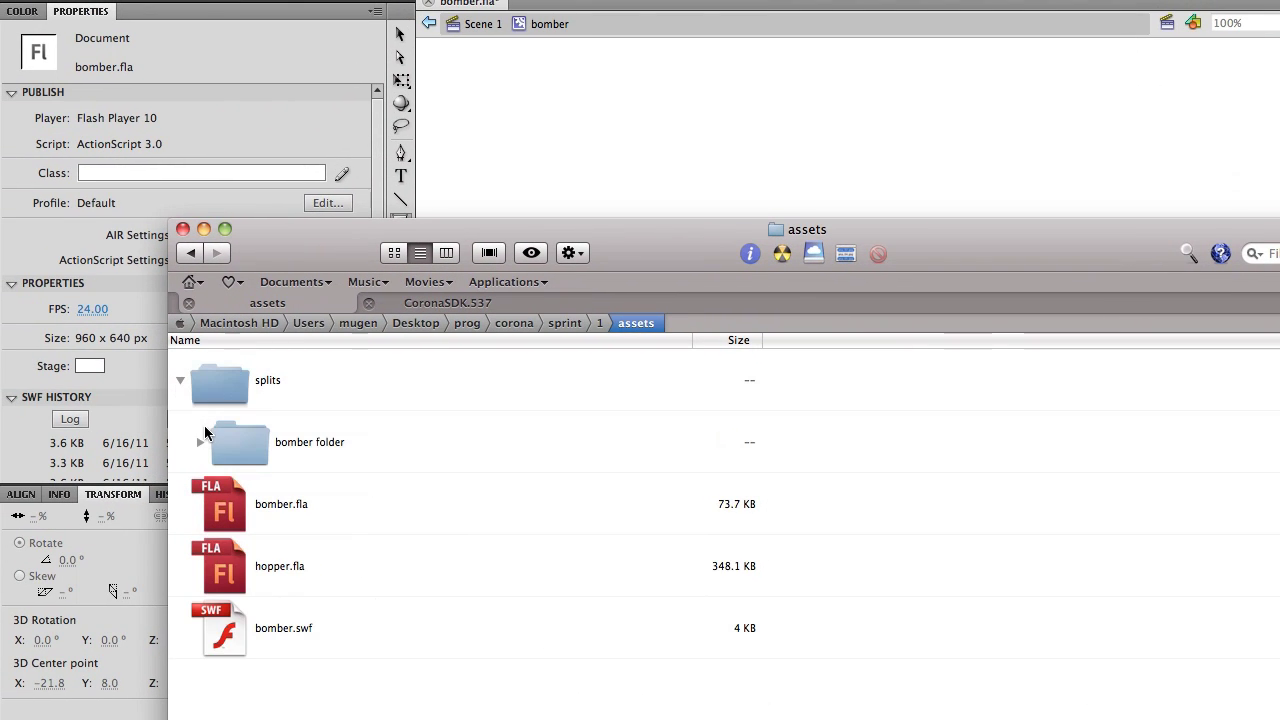
left_click(200, 441)
left_click(345, 502)
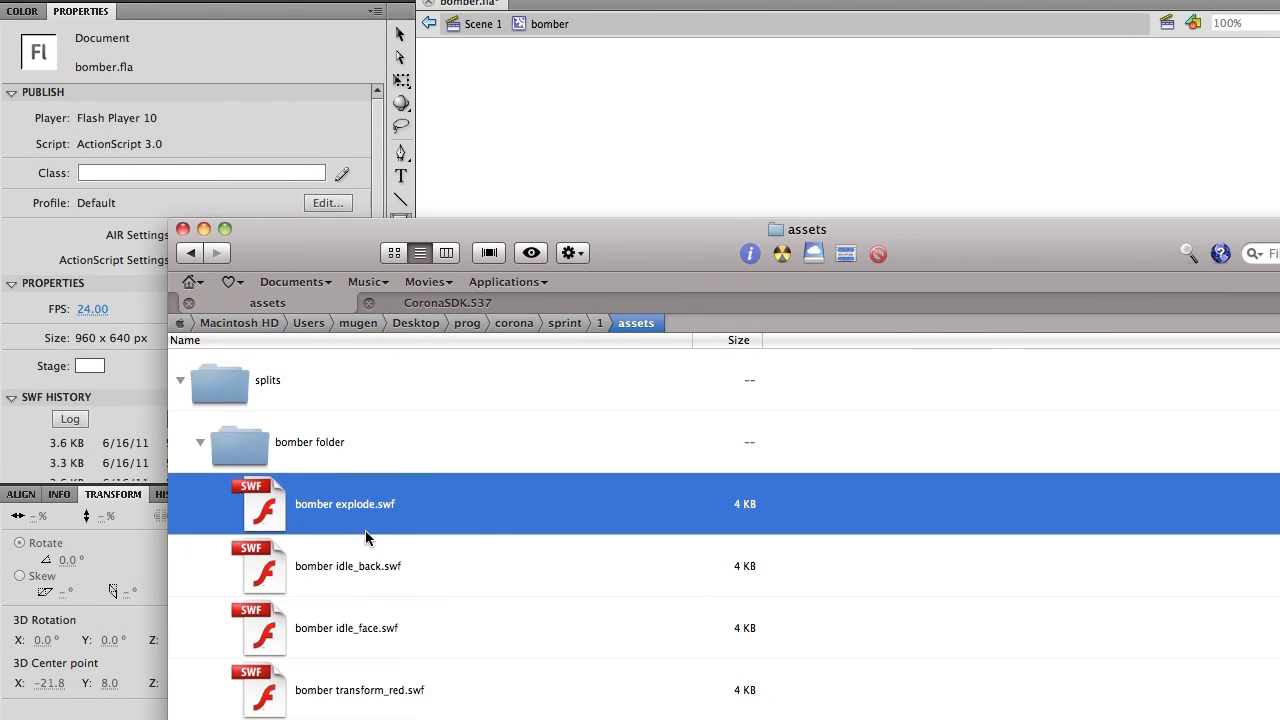
left_click(375, 590)
left_click(386, 652)
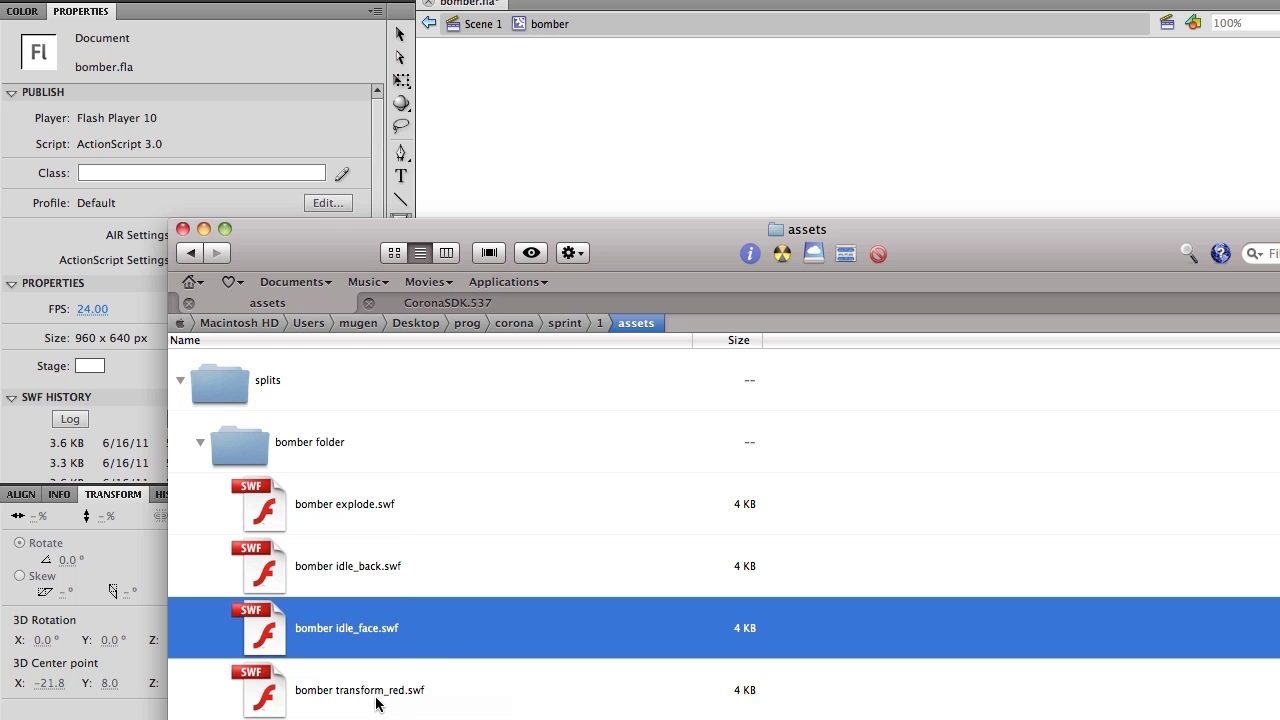
double_click(378, 704)
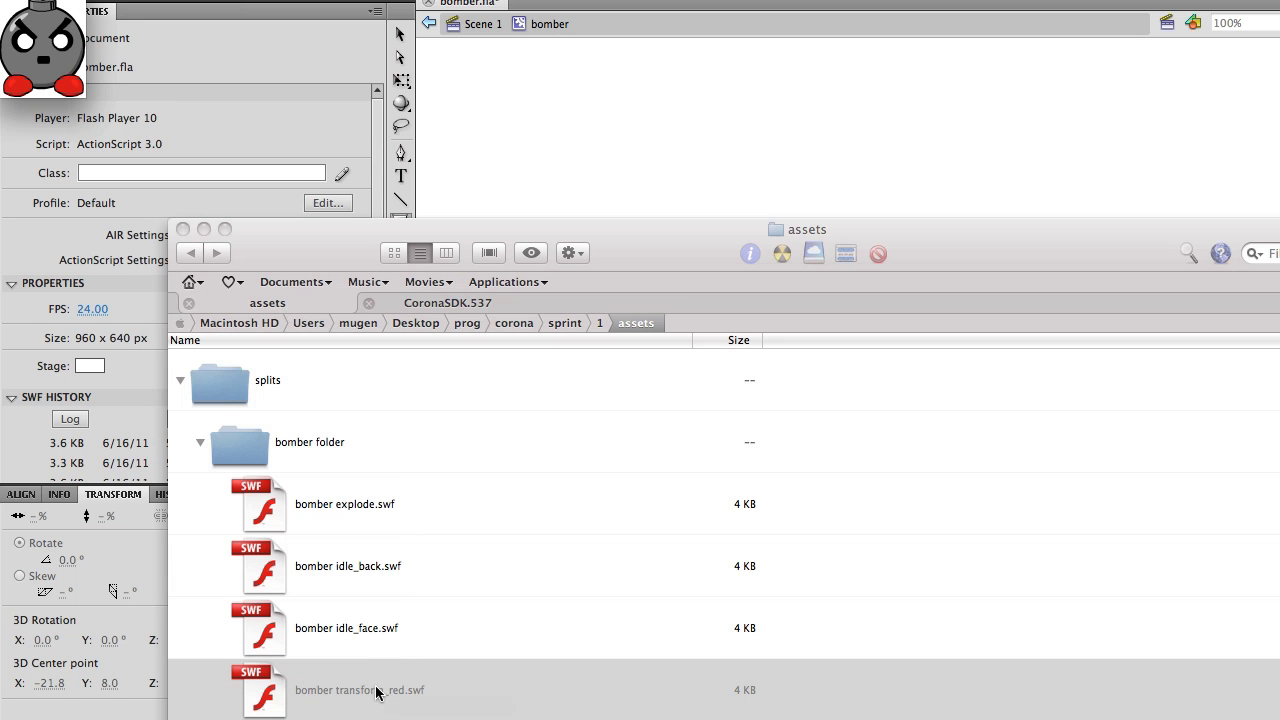
left_click(537, 10)
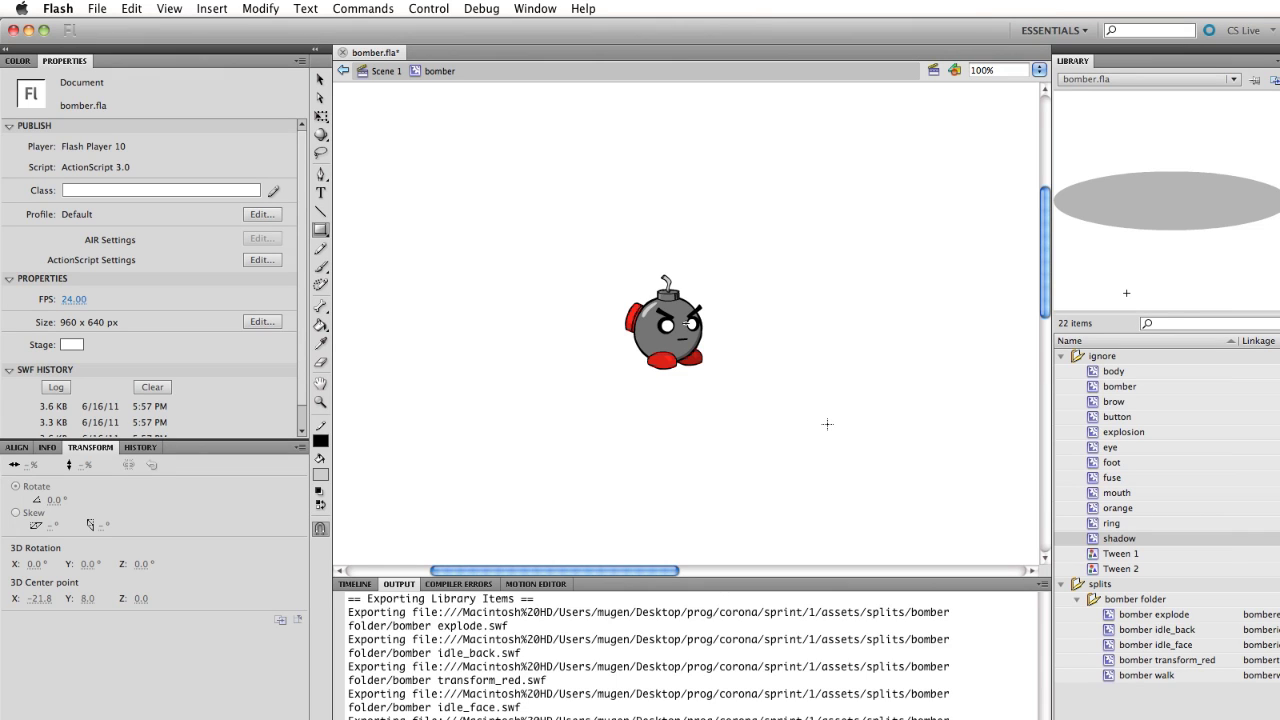
left_click(100, 9)
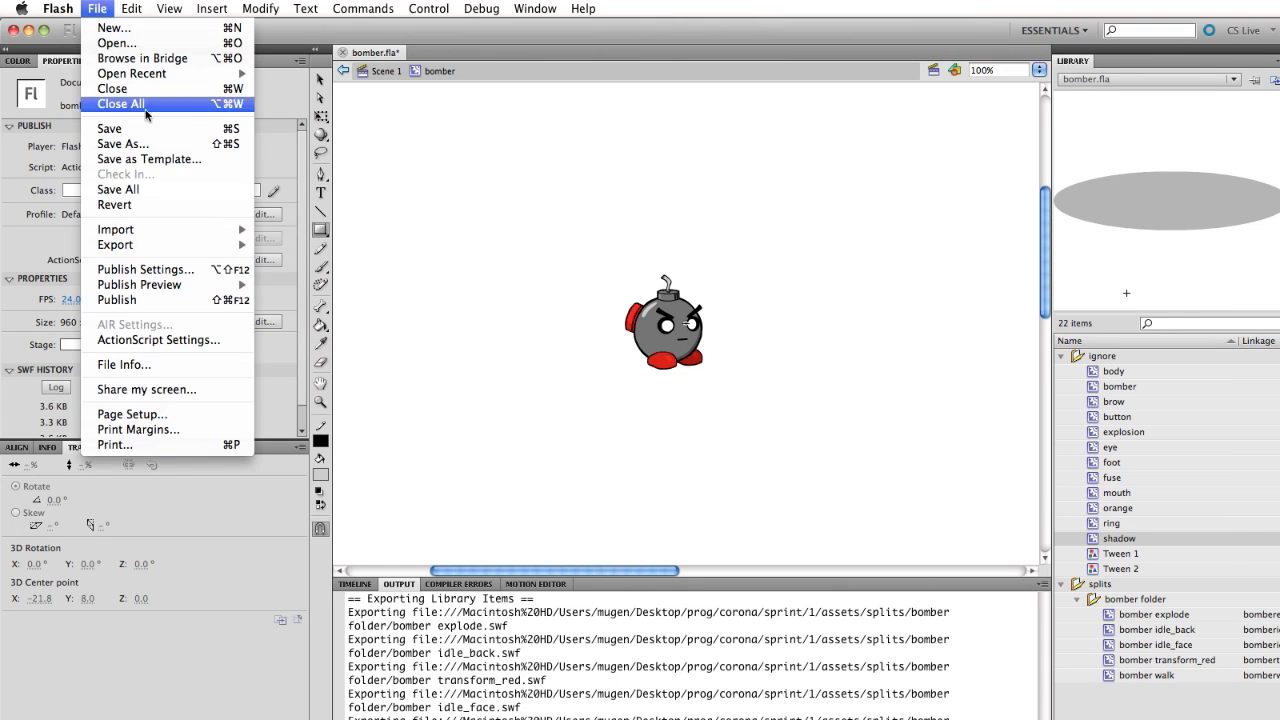
left_click(191, 271)
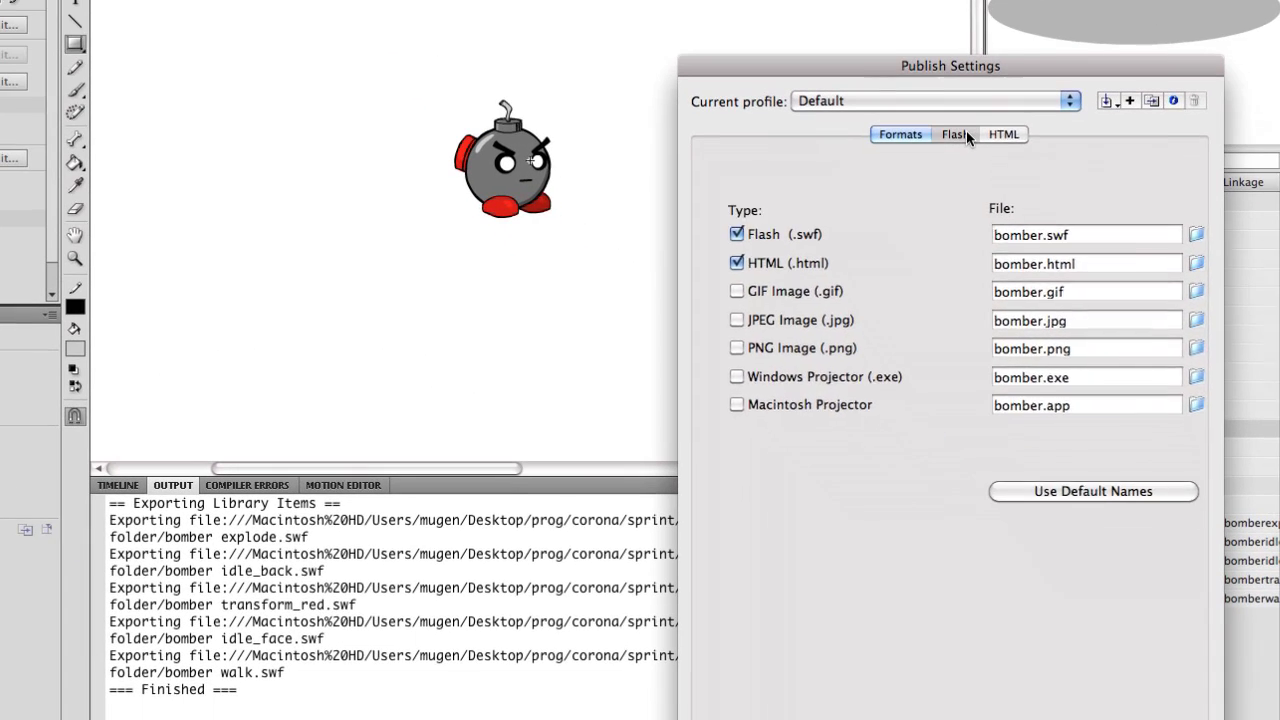
left_click(955, 134)
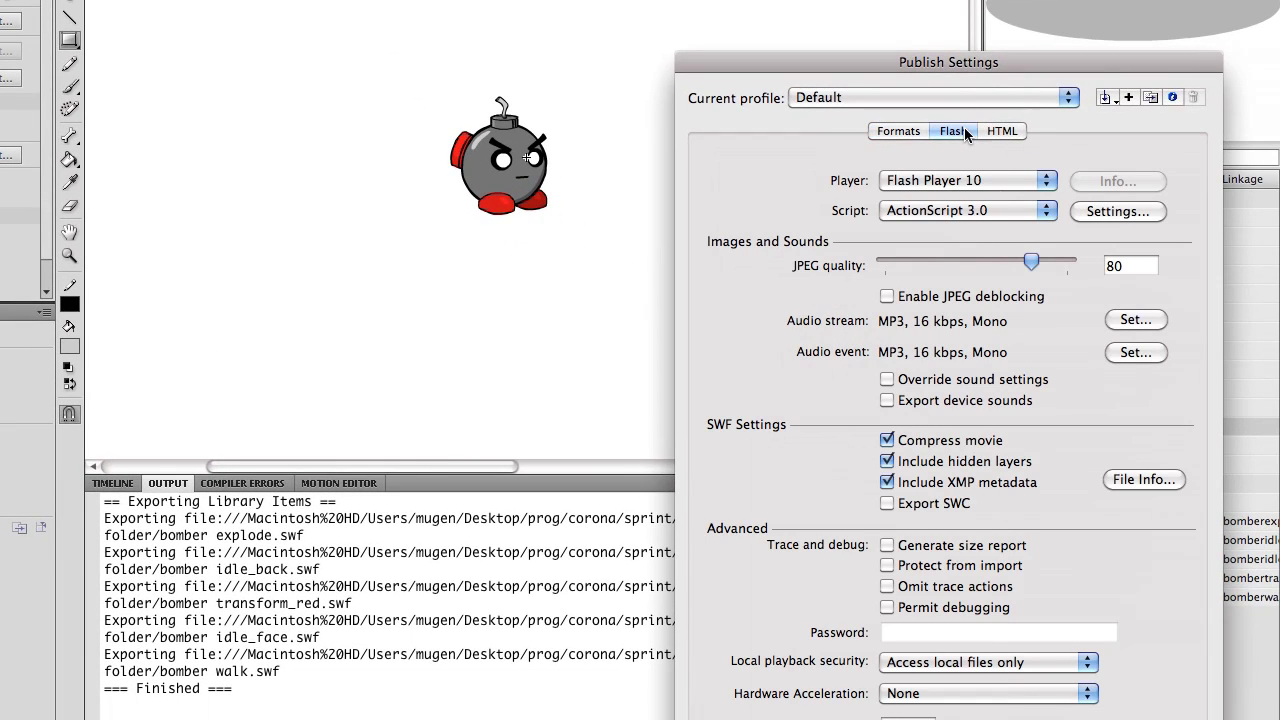
left_click(1016, 212)
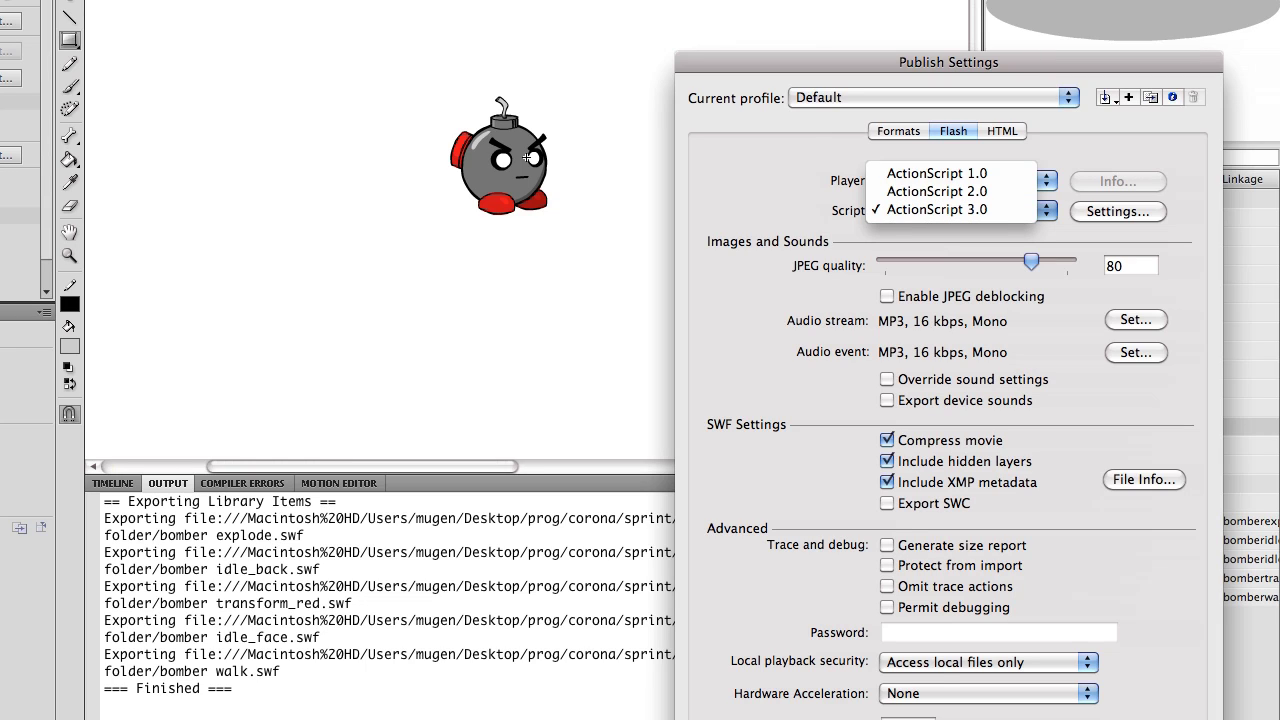
key("Escape")
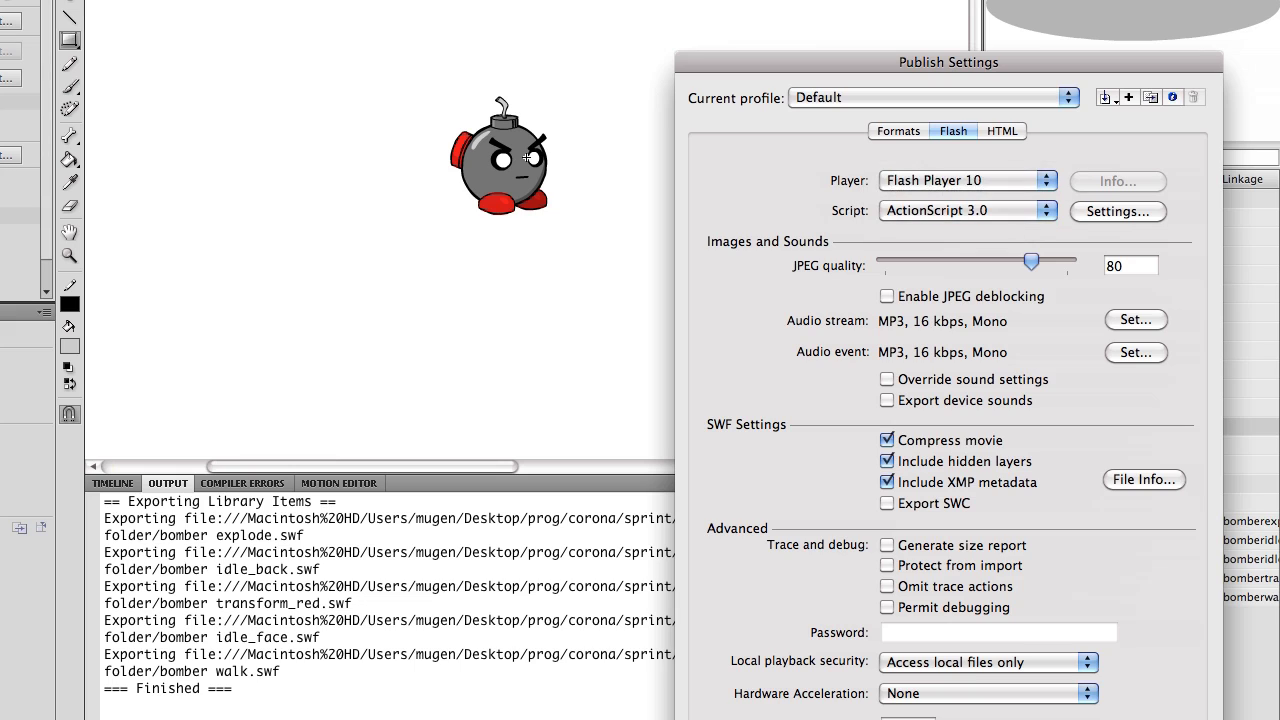
key("Return")
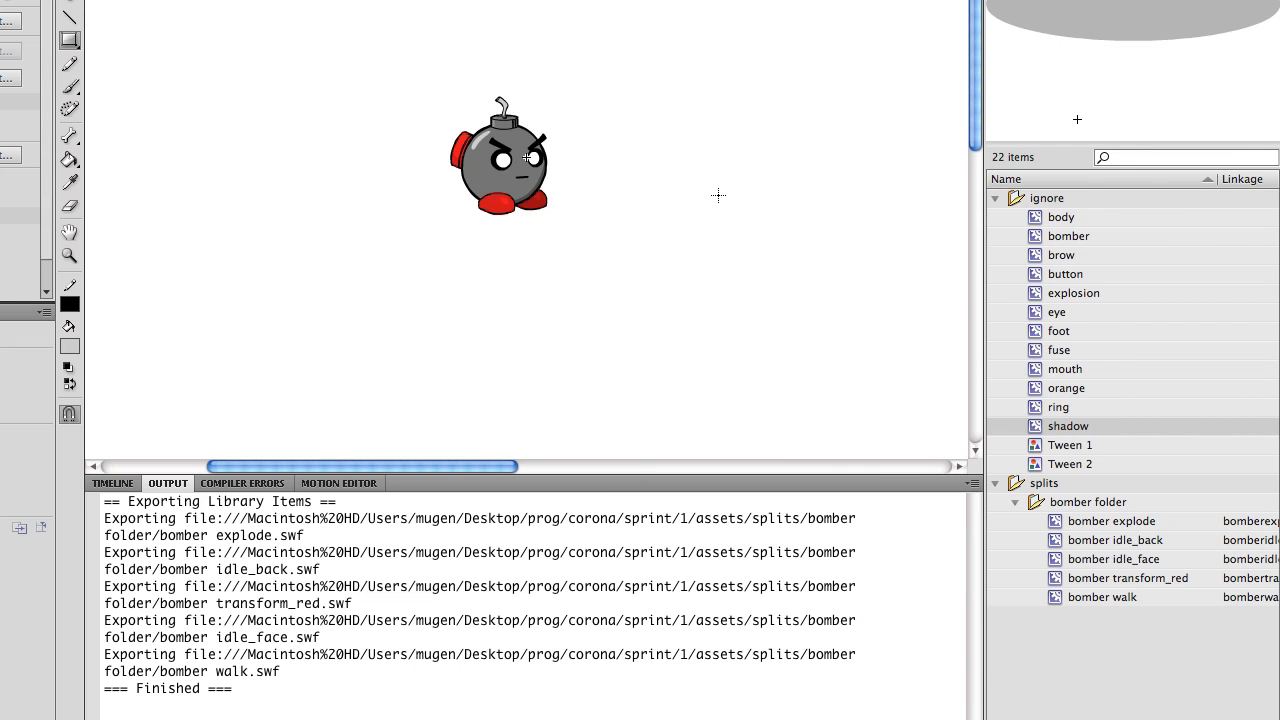